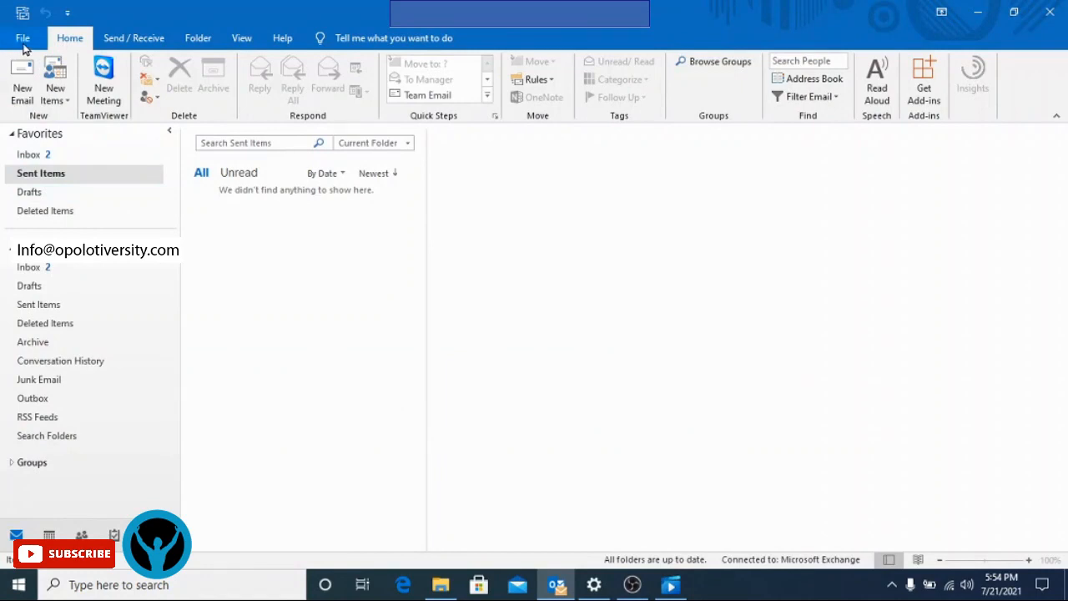
# - Open Outlook Options from the File backstage menu
pyautogui.click(23, 39)
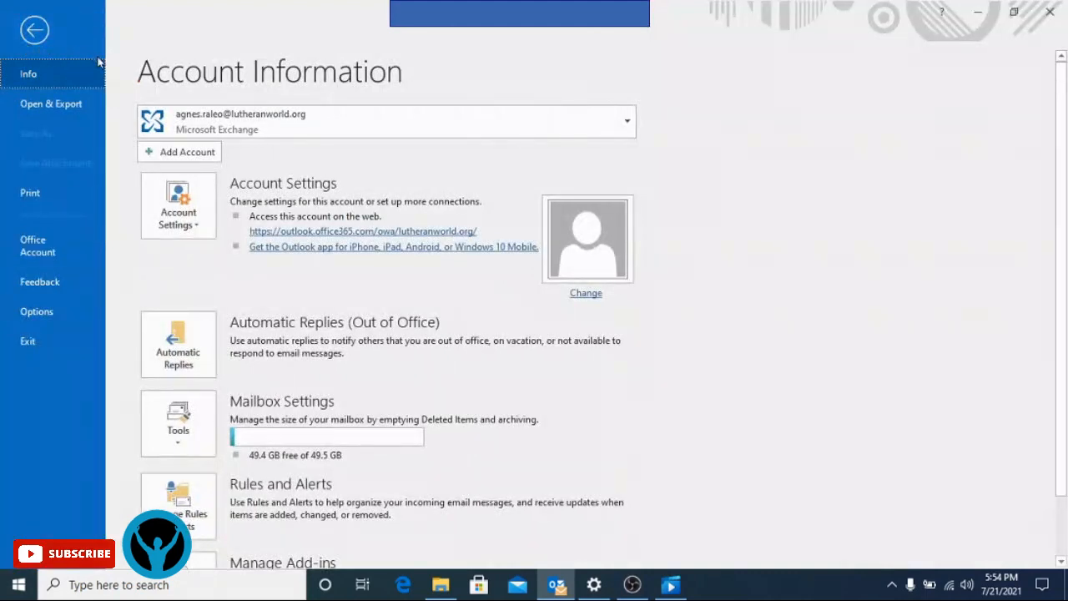
pyautogui.click(37, 312)
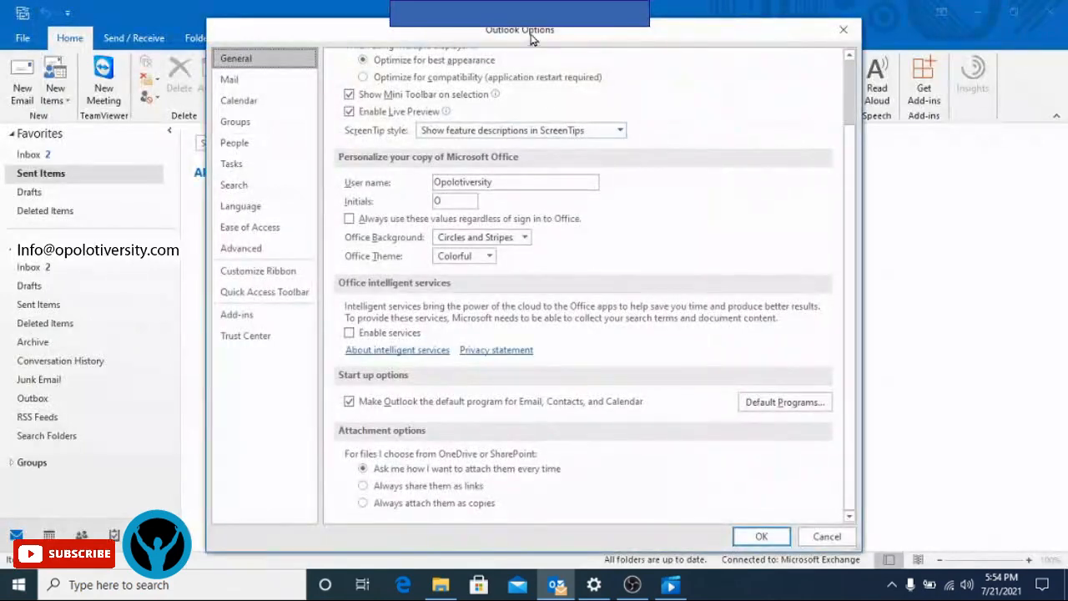
# - Move the Outlook Options window up and left and show its Mail page
pyautogui.moveTo(524, 35); pyautogui.dragTo(372, 27)
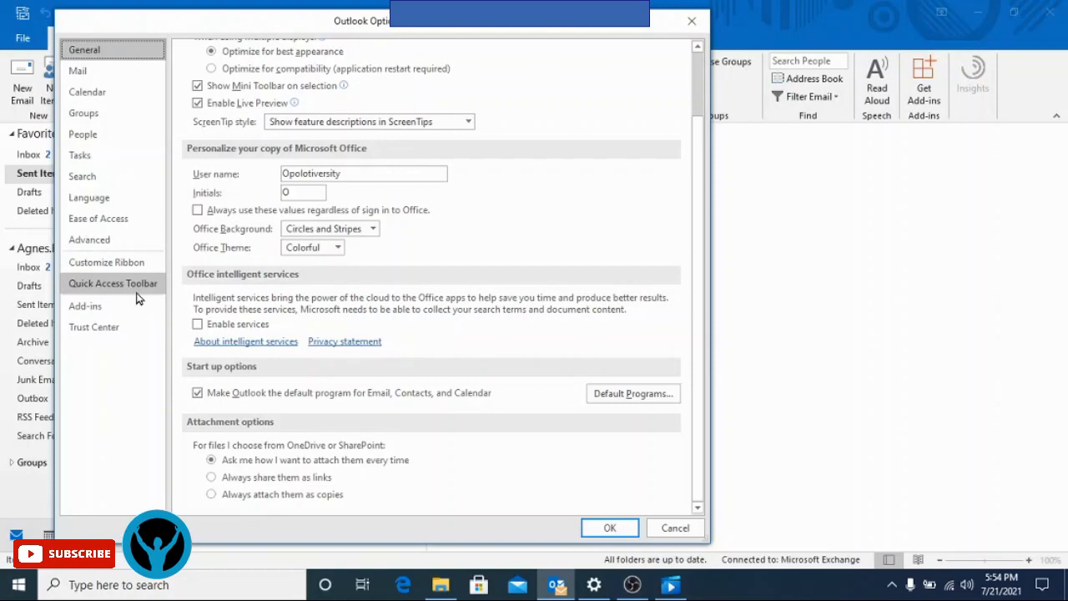
pyautogui.click(92, 76)
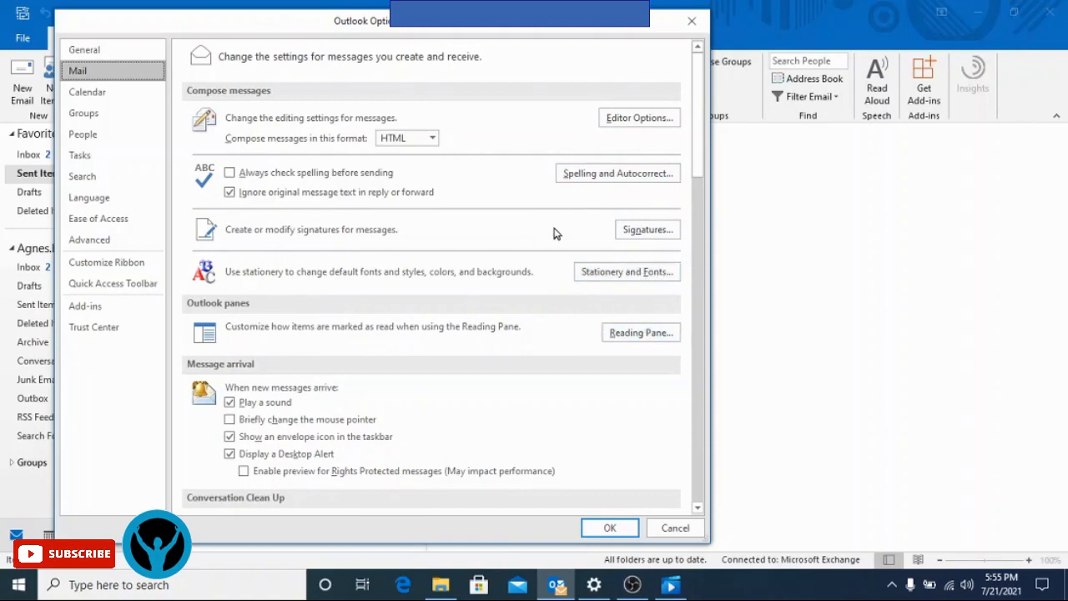
# - Open the Signatures and Stationery dialog from the Mail page and reposition it
pyautogui.click(648, 231)
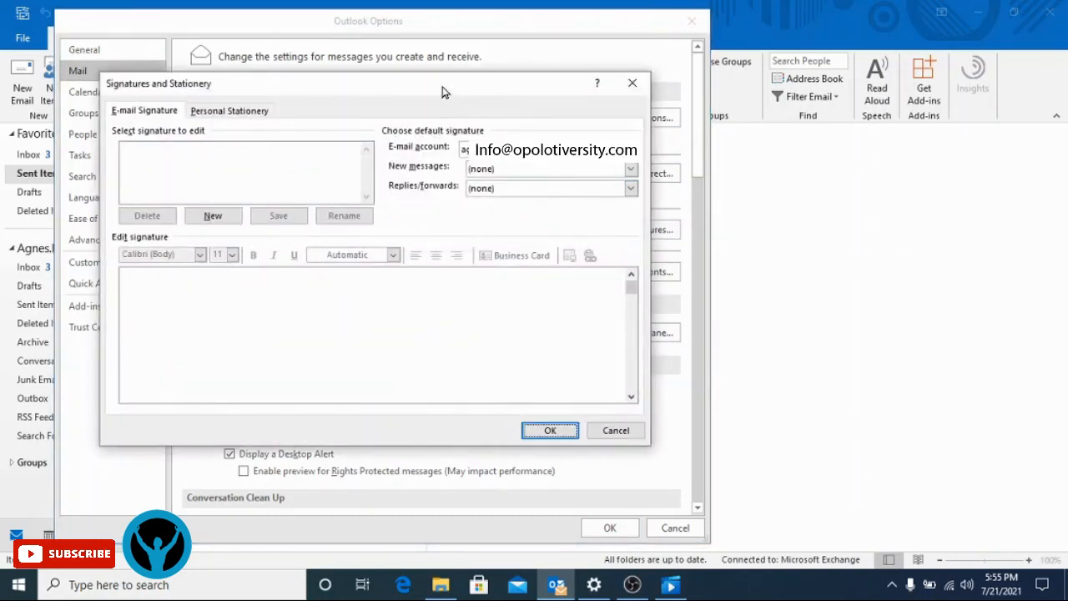
pyautogui.moveTo(442, 88); pyautogui.dragTo(475, 91)
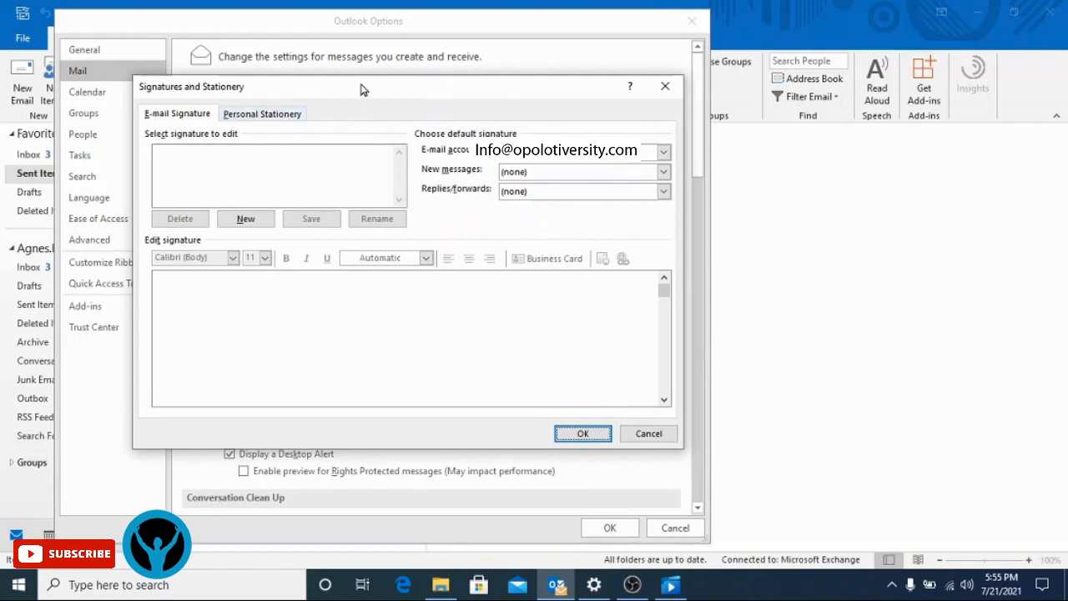
pyautogui.moveTo(364, 89); pyautogui.dragTo(364, 79)
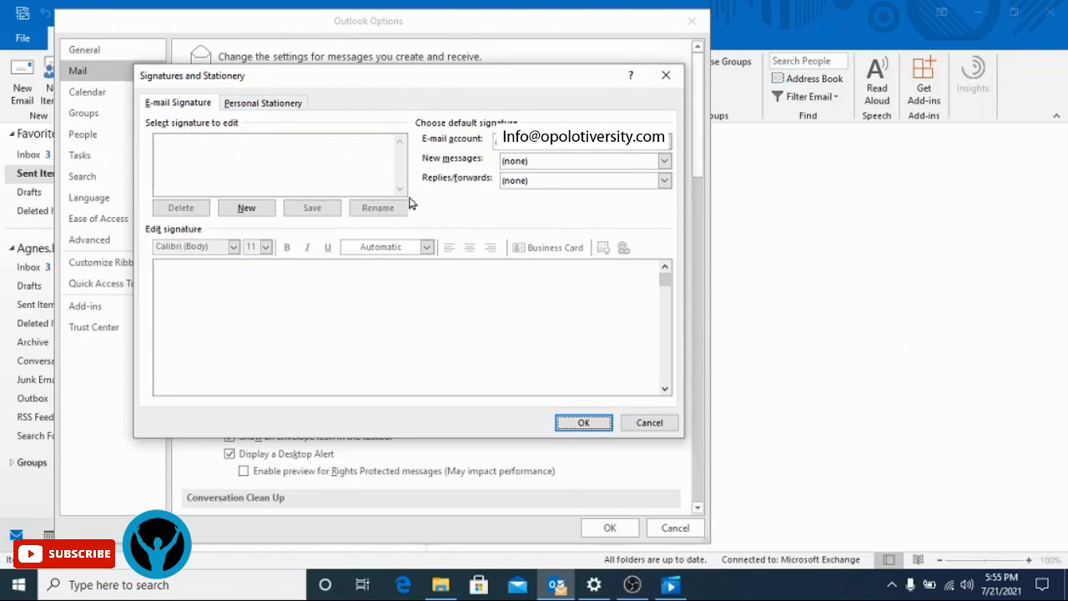
# - Create a new signature named 'opolotiversity'
pyautogui.click(265, 215)
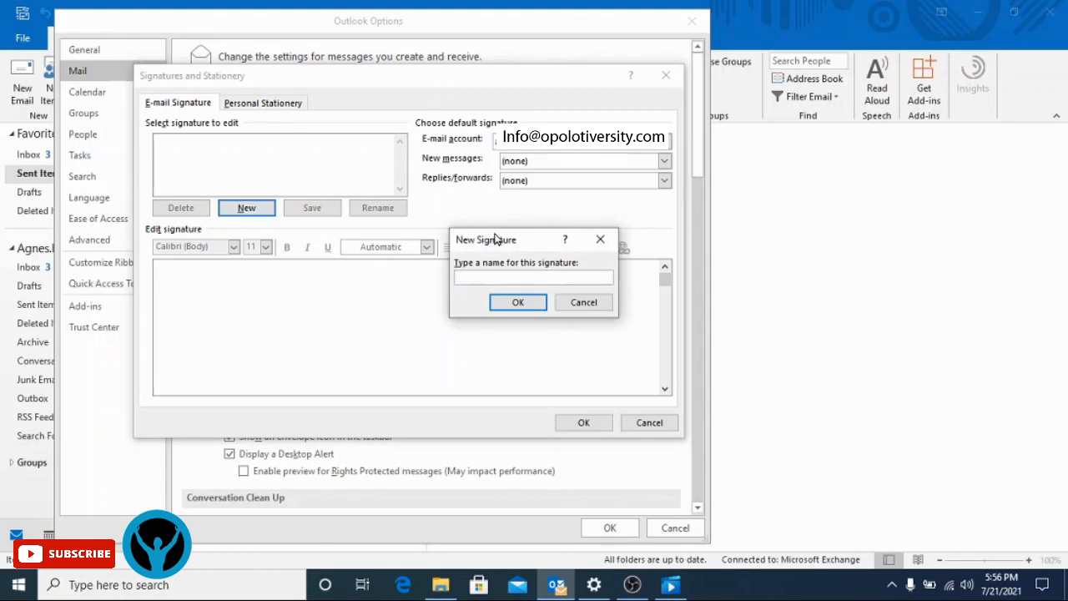
pyautogui.moveTo(507, 238); pyautogui.dragTo(507, 233)
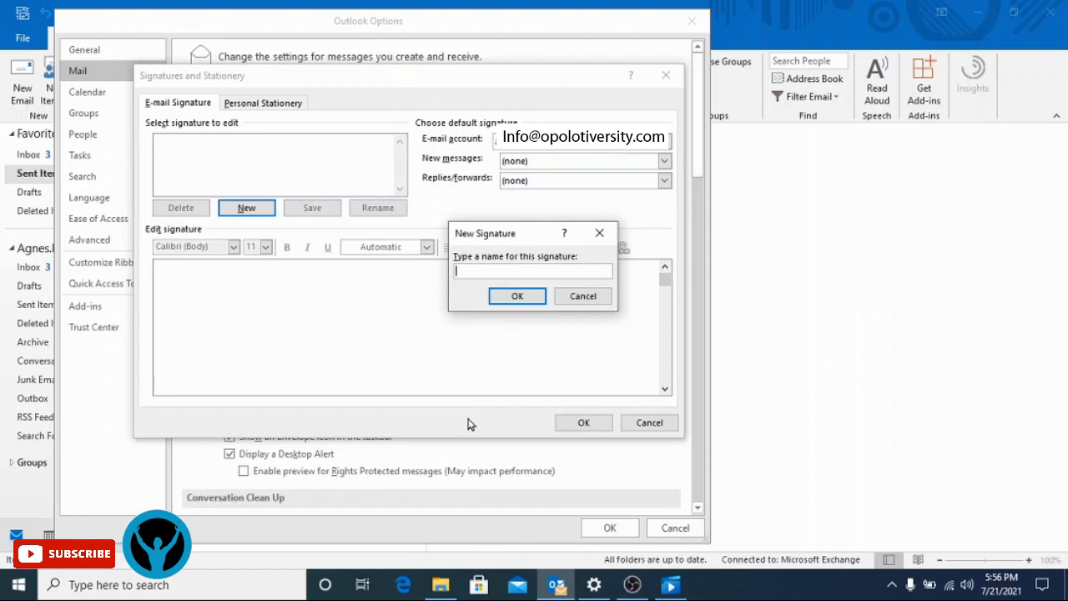
pyautogui.write('tiversity')
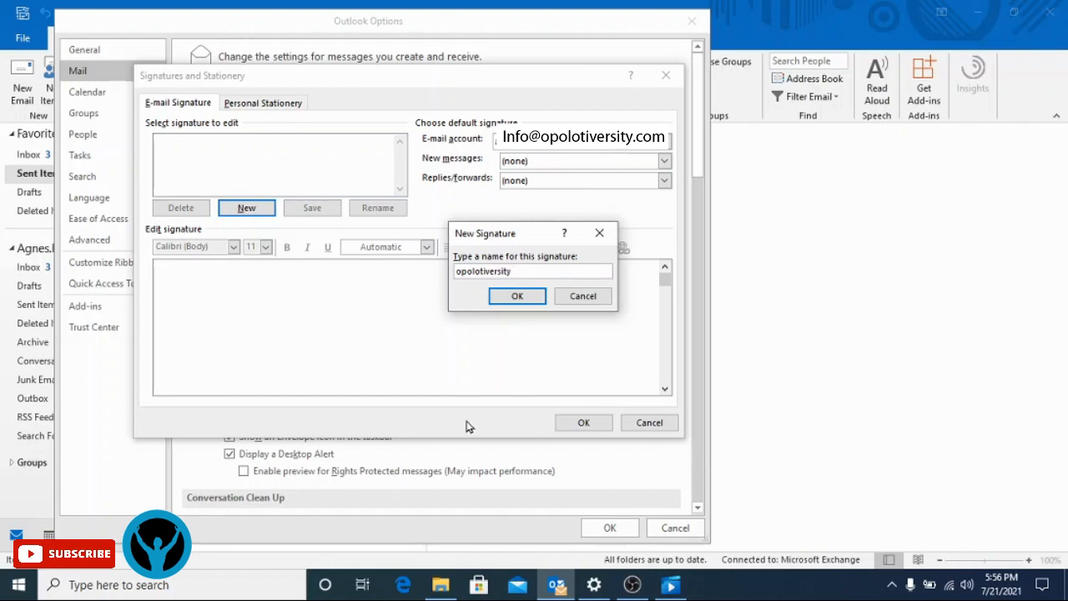
pyautogui.click(517, 297)
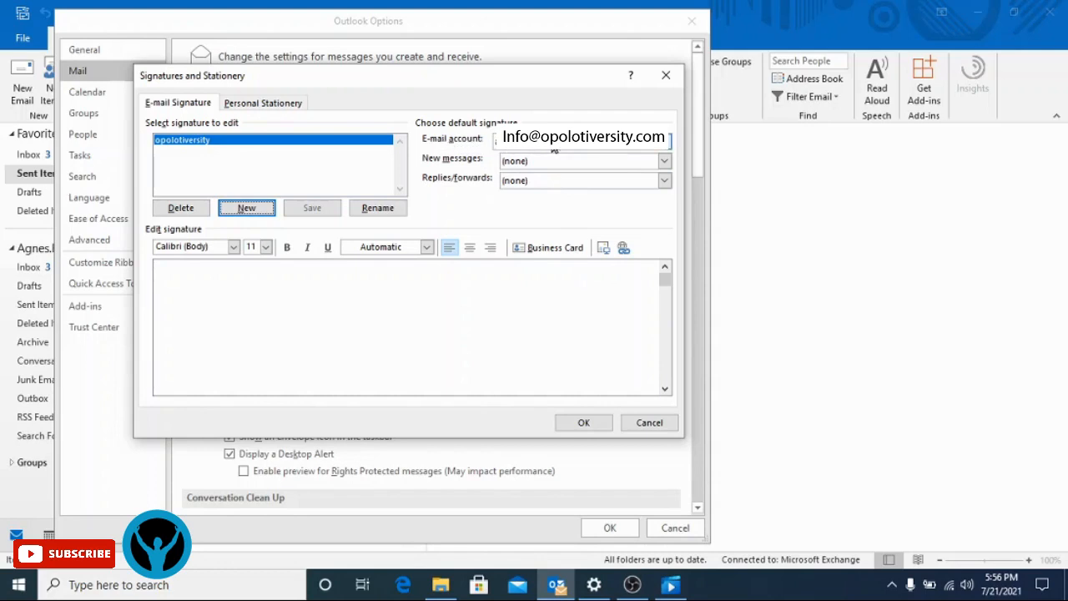
# - Choose 'opolotiversity' for both the New messages and Replies/forwards defaults
pyautogui.click(666, 141)
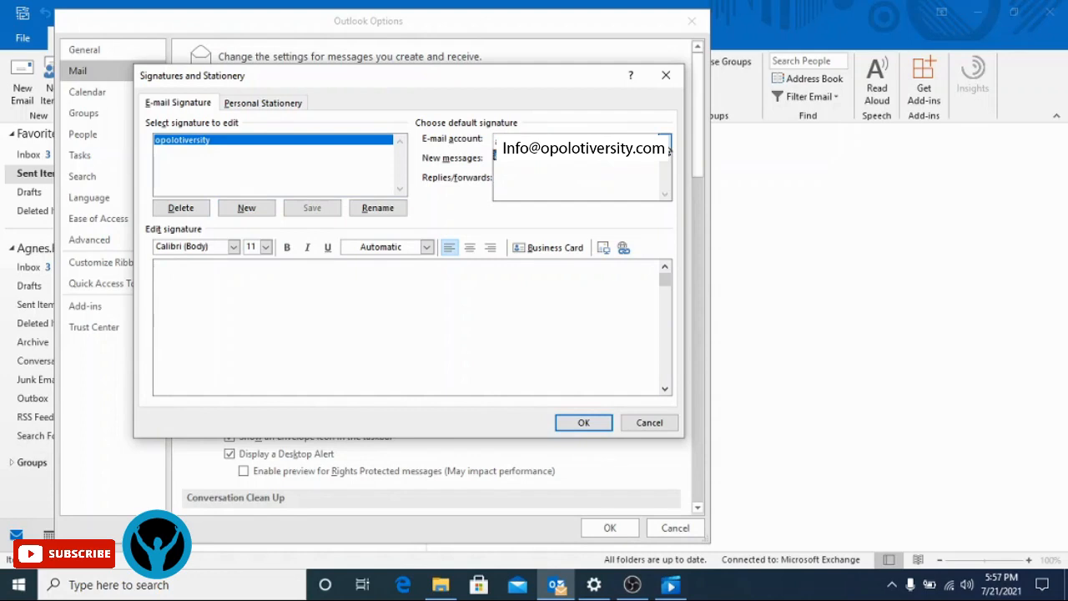
pyautogui.click(554, 183)
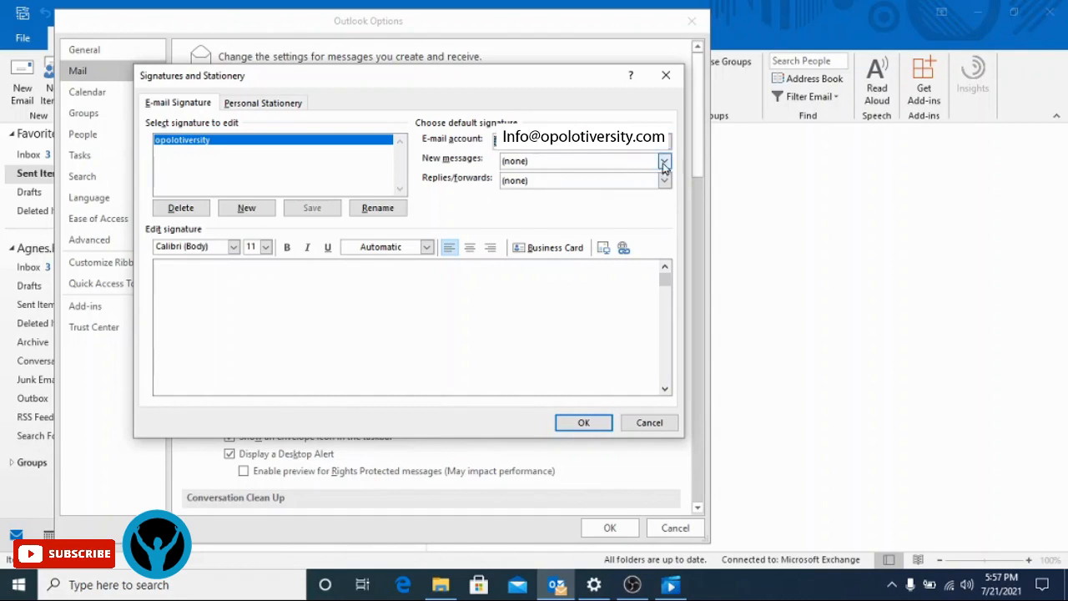
pyautogui.click(665, 163)
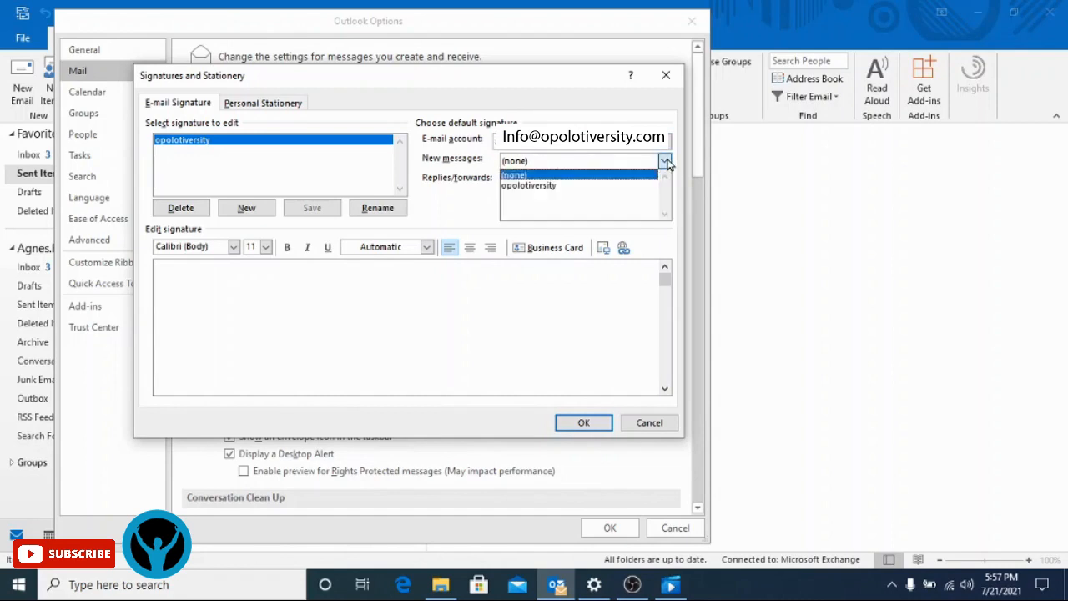
pyautogui.click(550, 185)
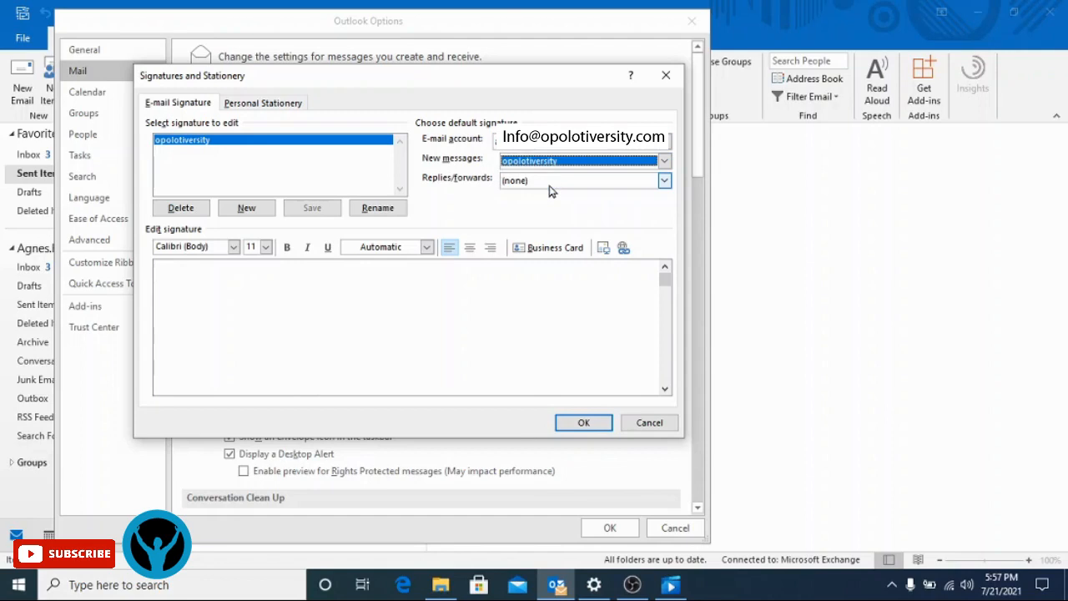
pyautogui.click(665, 182)
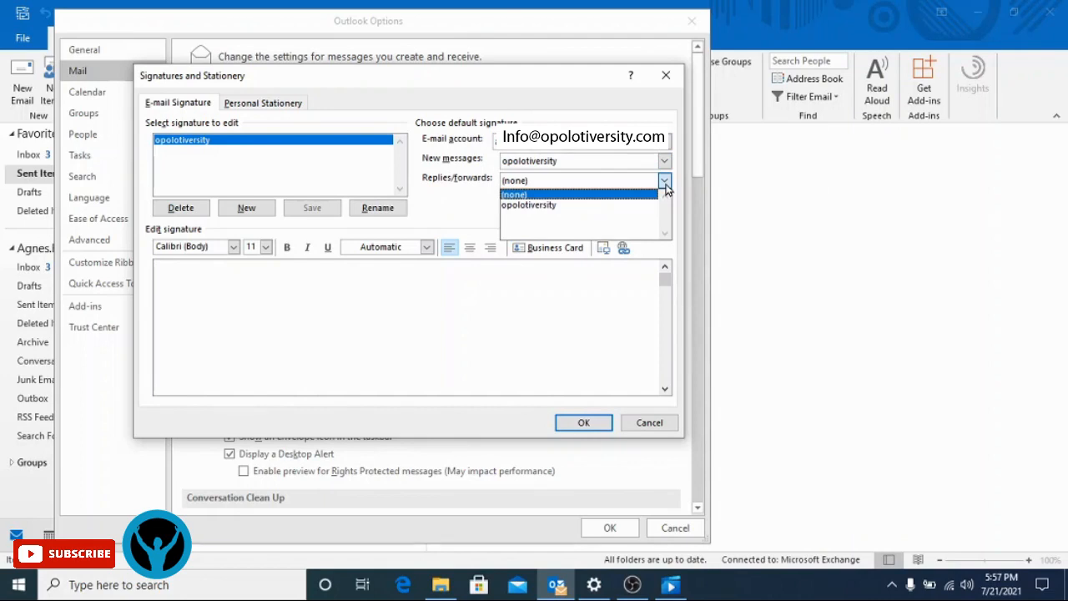
pyautogui.click(597, 212)
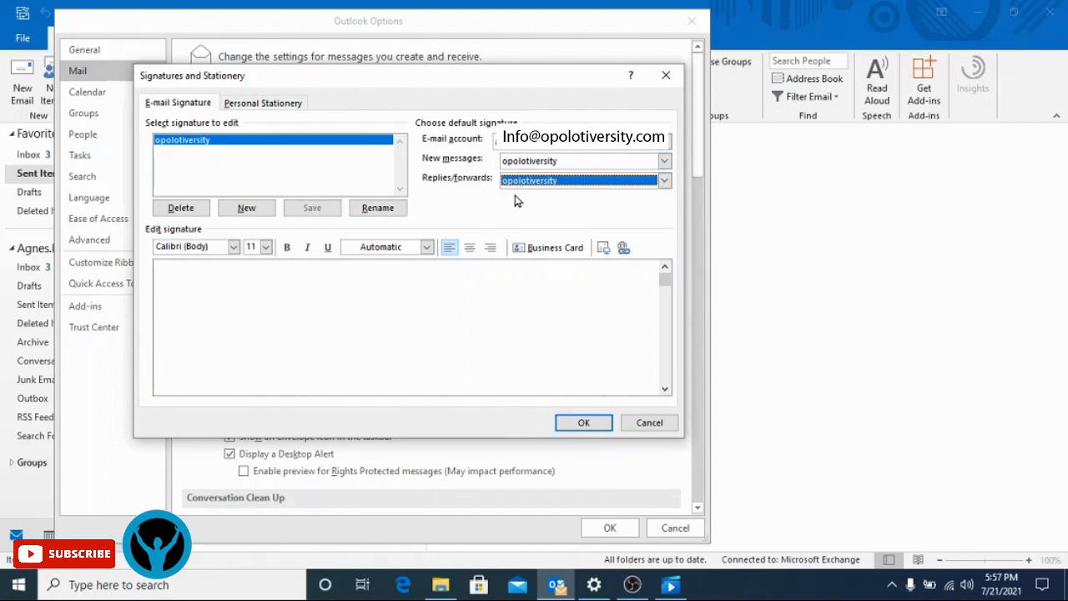
pyautogui.click(185, 288)
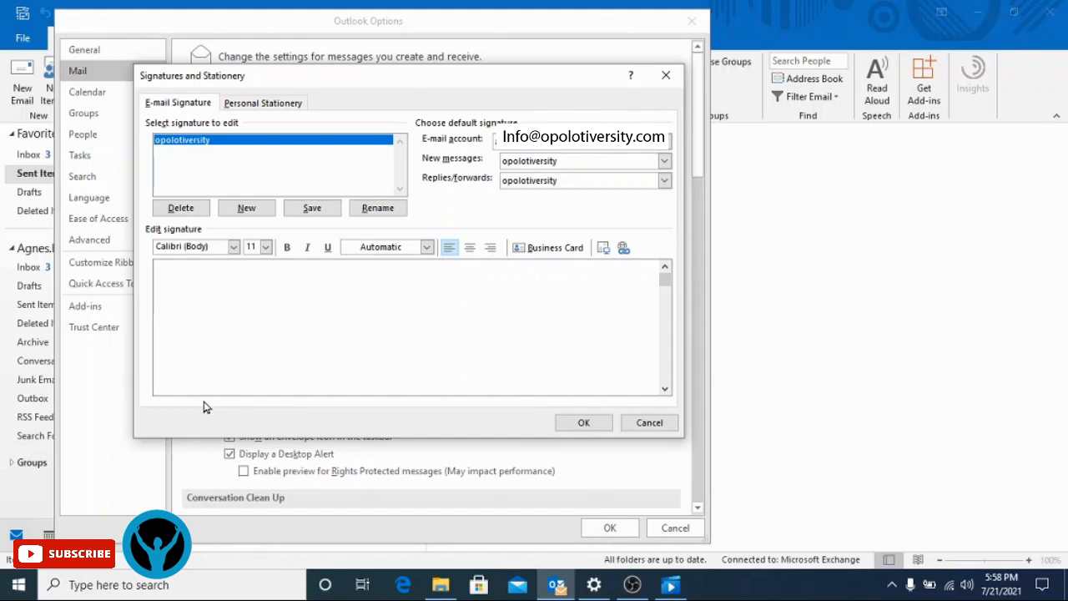
# - Type 'Kind Regards', 'Yours Truly' and the sender's name on separate signature lines
pyautogui.write('Kind Regards')
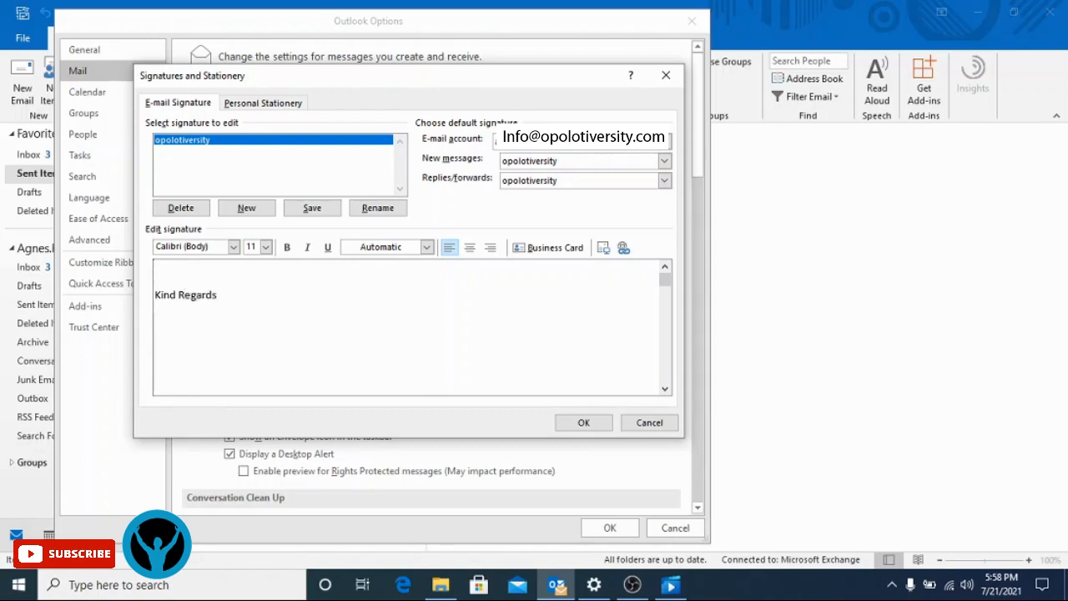
pyautogui.press('Return')
pyautogui.write('Yours Truly')
pyautogui.press('Return')
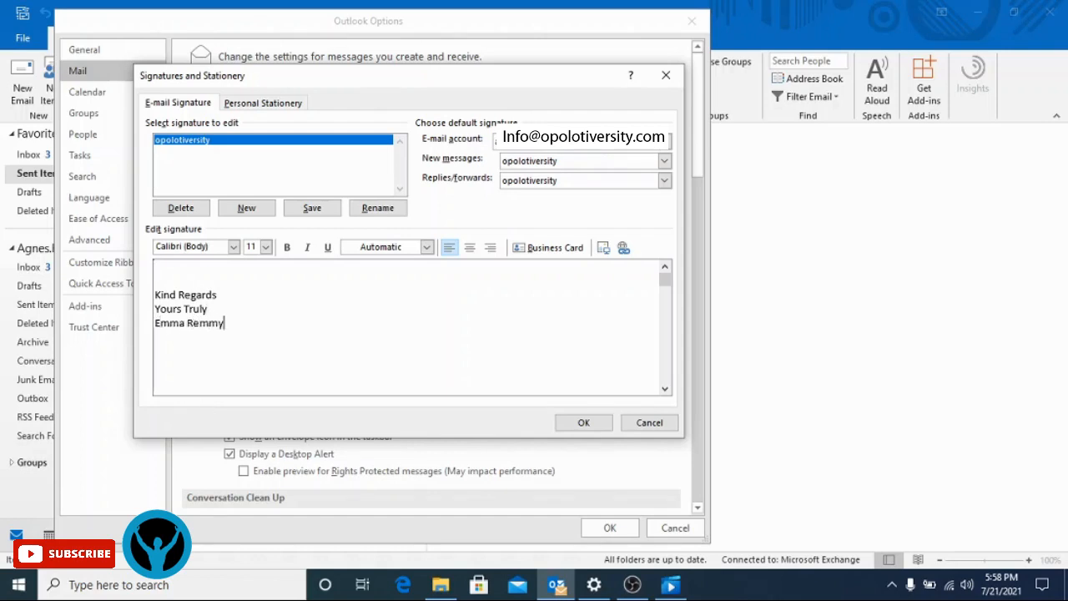
pyautogui.press('Return')
# - Insert the logo picture from the Desktop below the name, then begin a new line
pyautogui.click(602, 248)
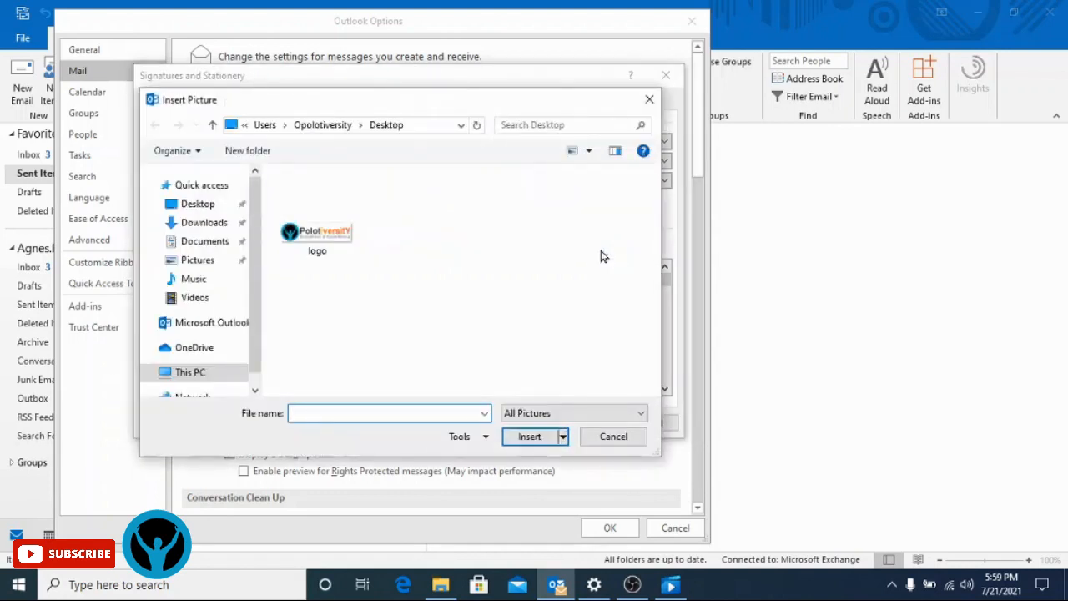
pyautogui.click(206, 211)
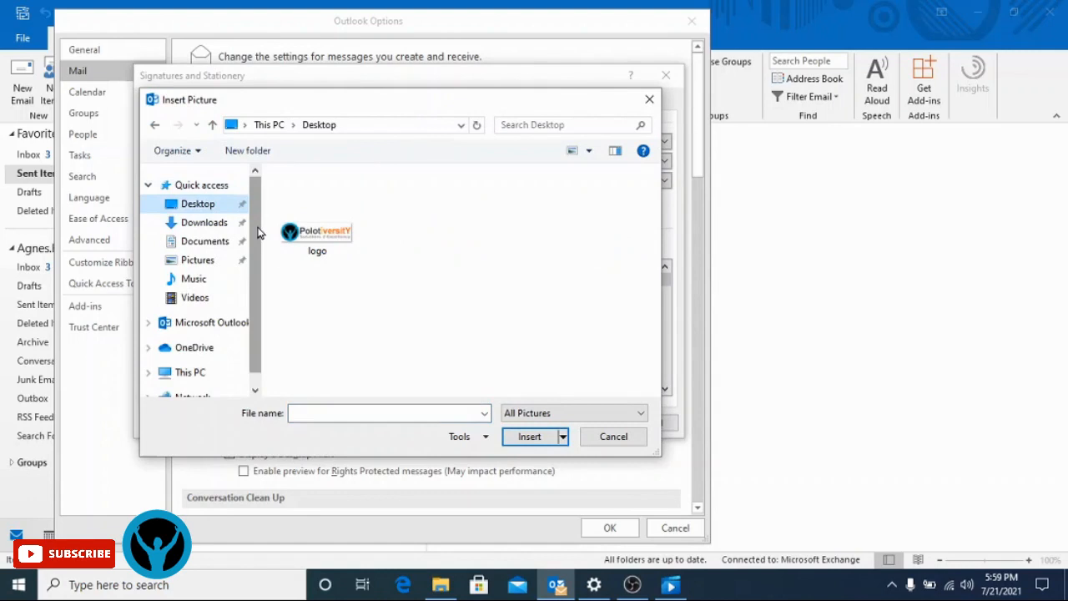
pyautogui.scroll(-1, 258, 232)
pyautogui.scroll(1, 253, 204)
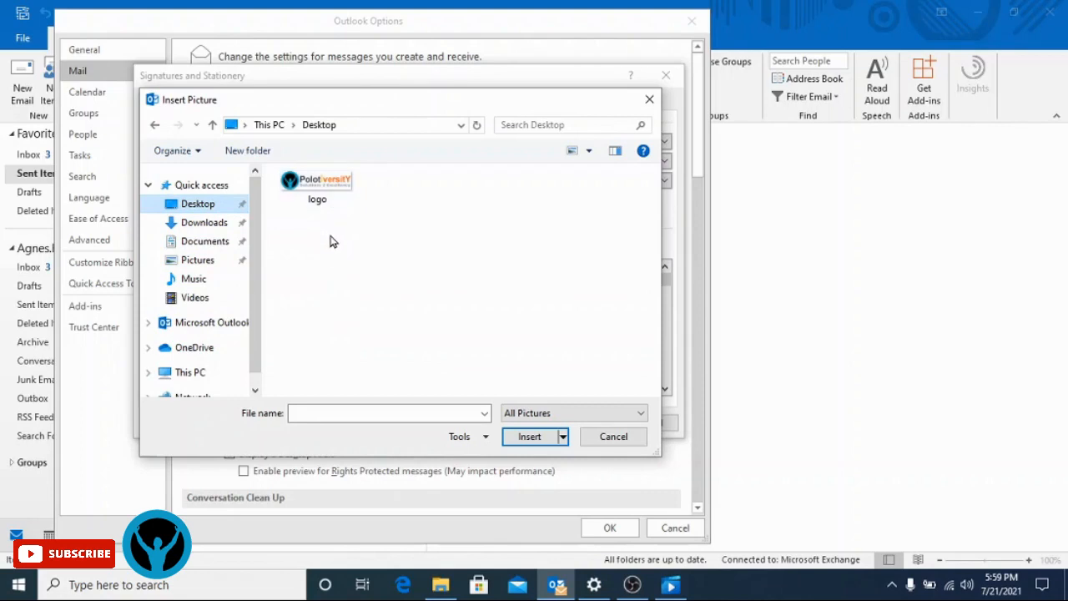
pyautogui.click(317, 188)
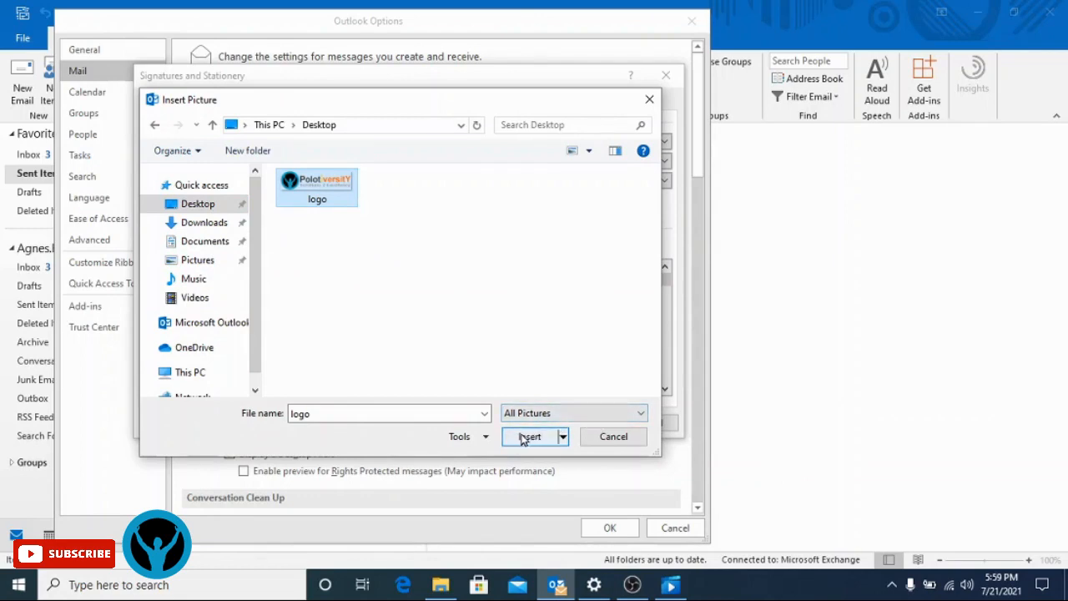
pyautogui.doubleClick(419, 417)
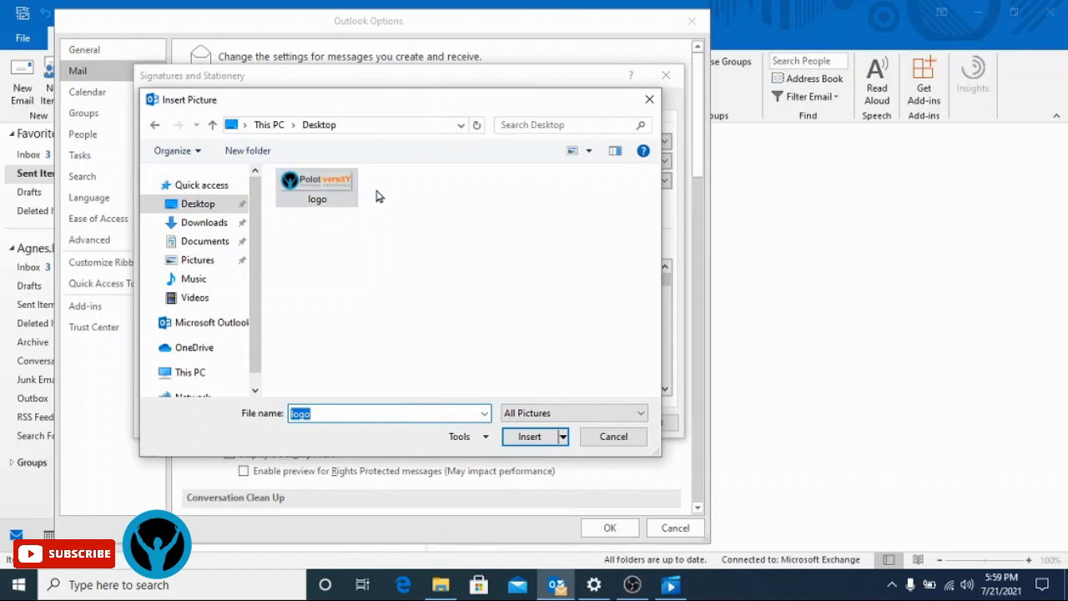
pyautogui.click(524, 445)
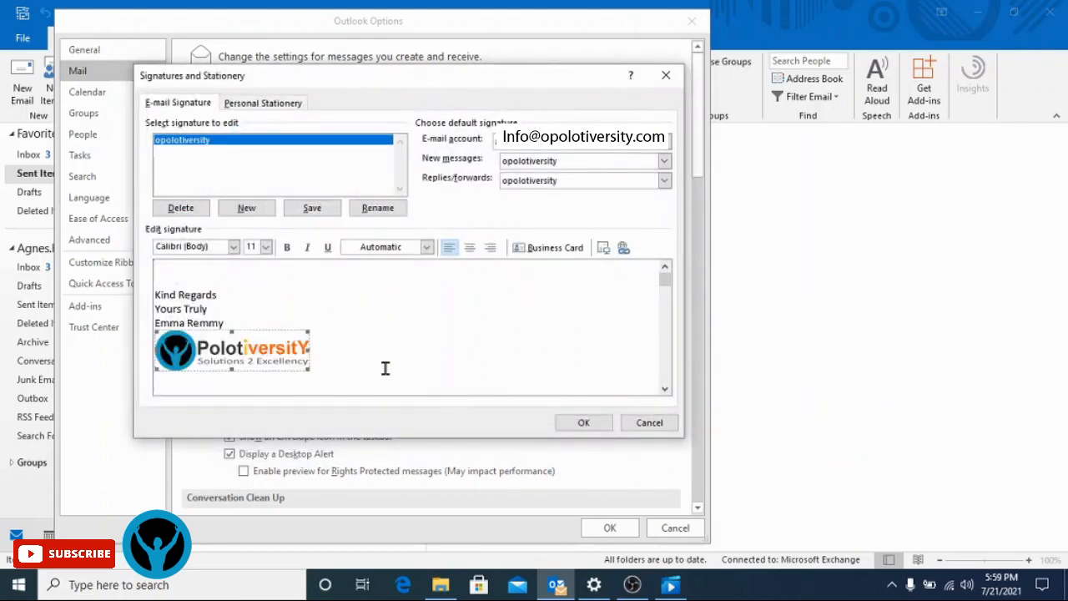
pyautogui.click(356, 360)
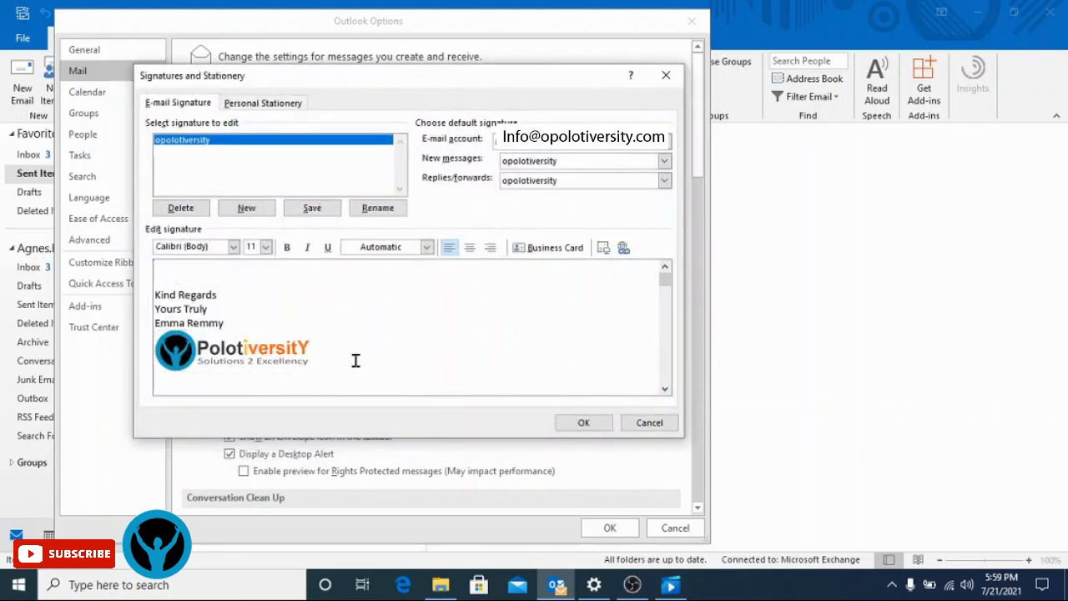
pyautogui.press('Return')
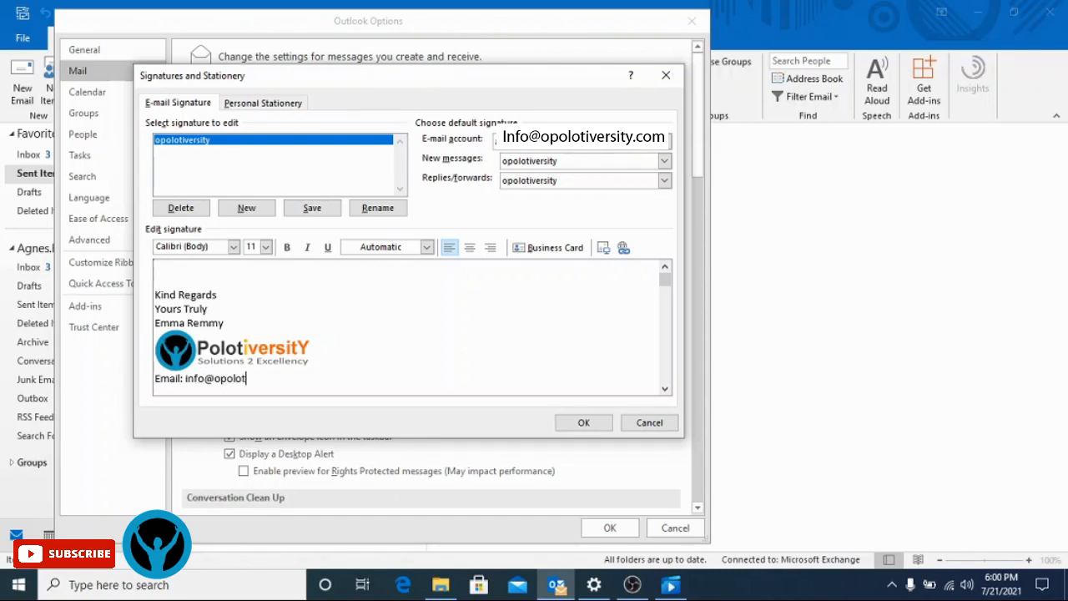
# - Type an 'Email:' line with the company email address, then a 'Web:' line below
pyautogui.press('Return')
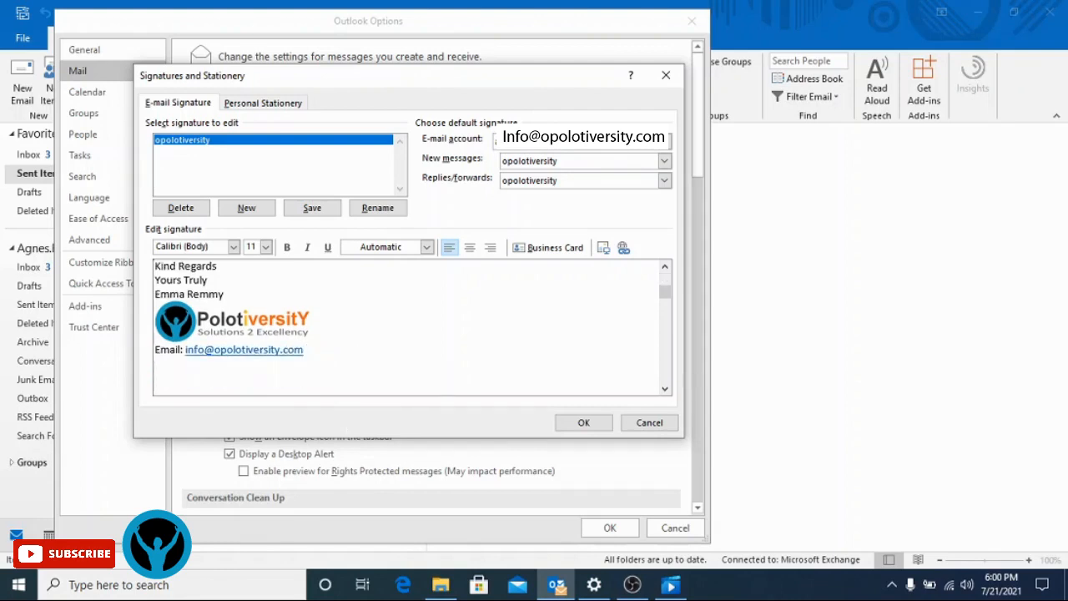
pyautogui.write('Web: www.opo')
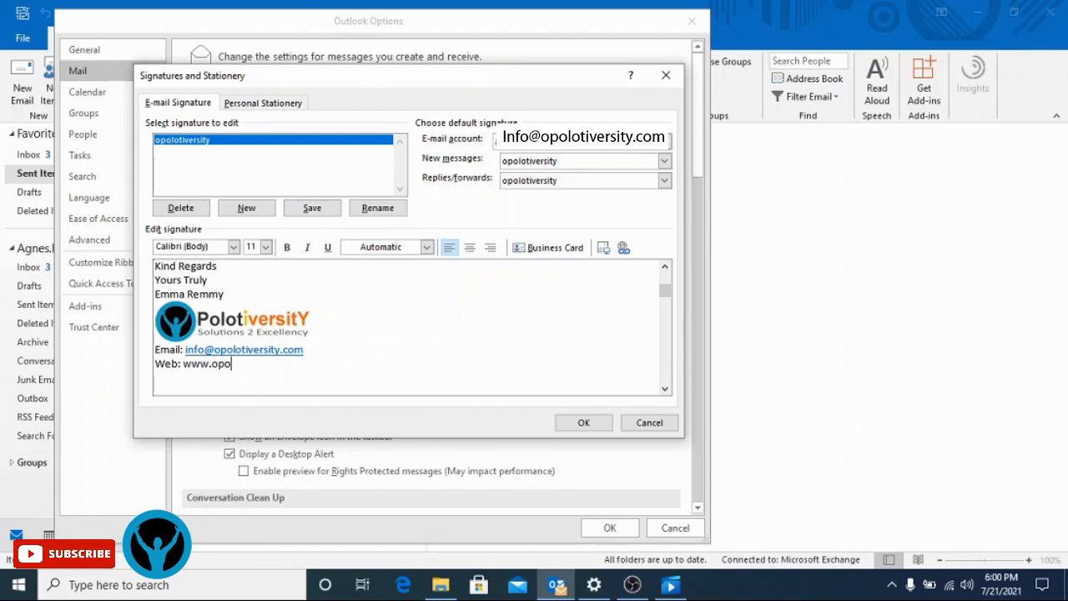
pyautogui.write('lotuversity.com')
pyautogui.press('Return')
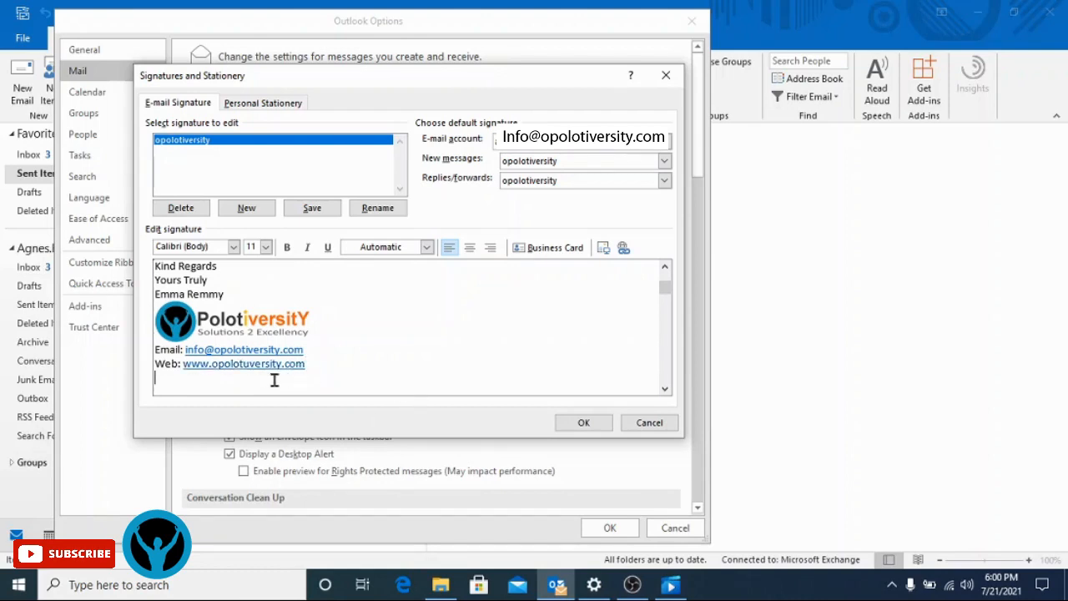
pyautogui.click(250, 366)
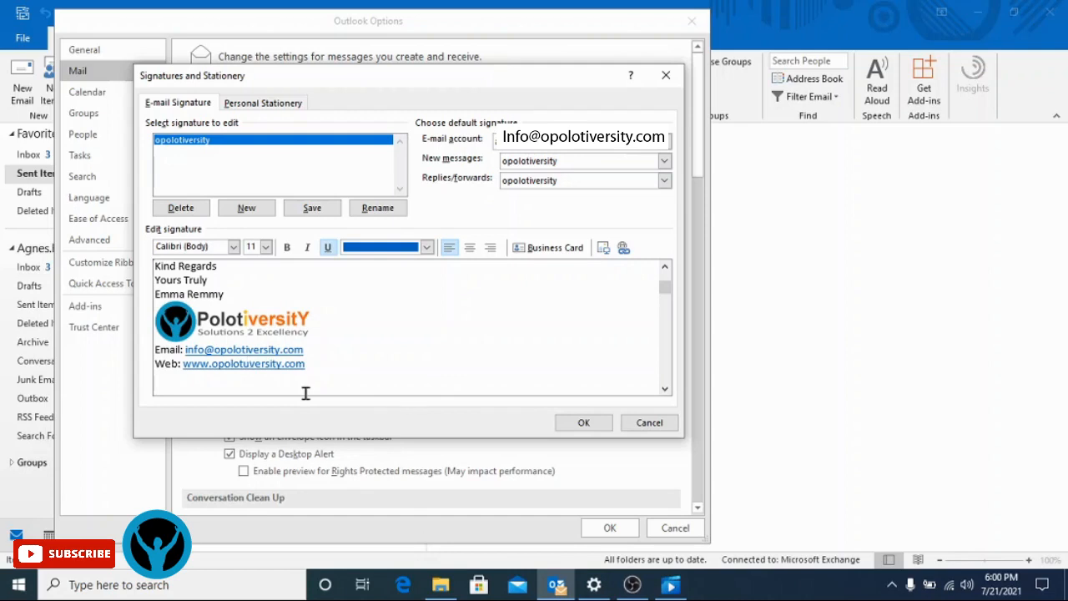
pyautogui.press('BackSpace')
pyautogui.write('i')
pyautogui.click(352, 372)
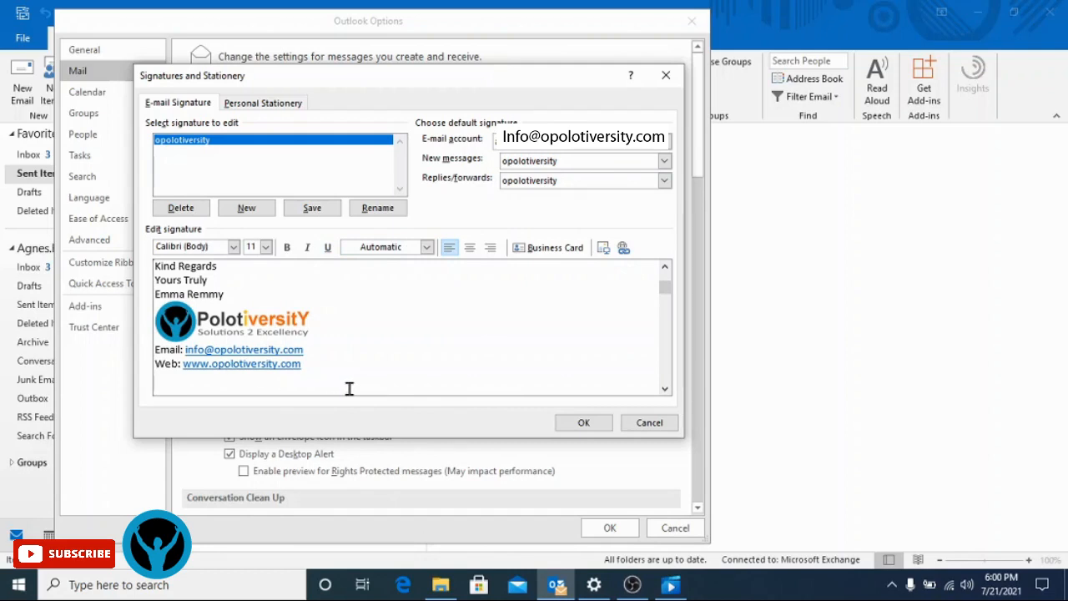
# - Bold the sender's name line
pyautogui.click(238, 312)
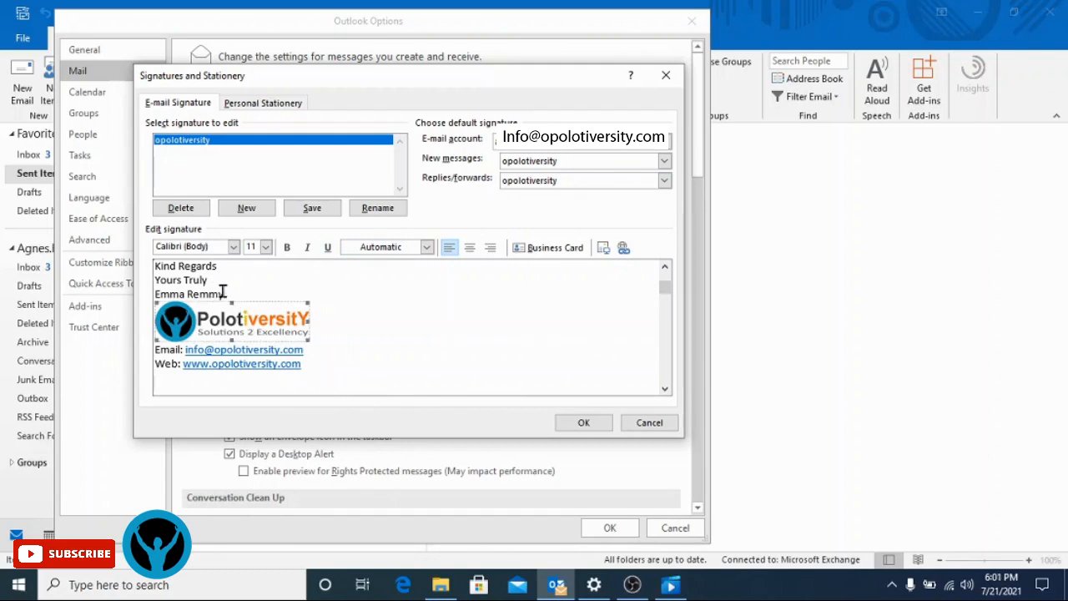
pyautogui.moveTo(225, 293); pyautogui.dragTo(158, 288)
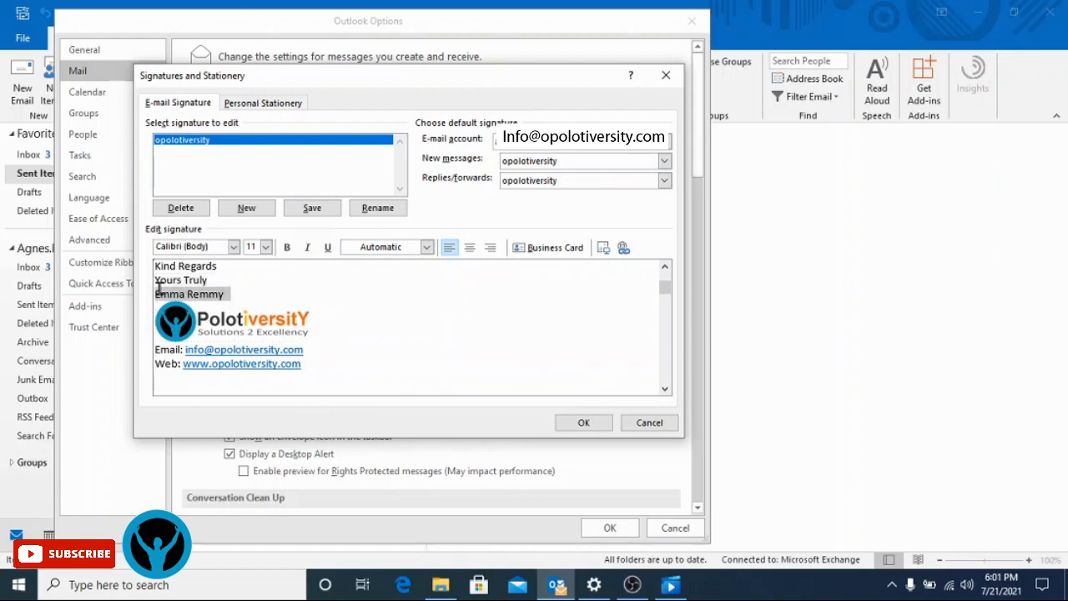
pyautogui.hotkey('ctrl', 'b')
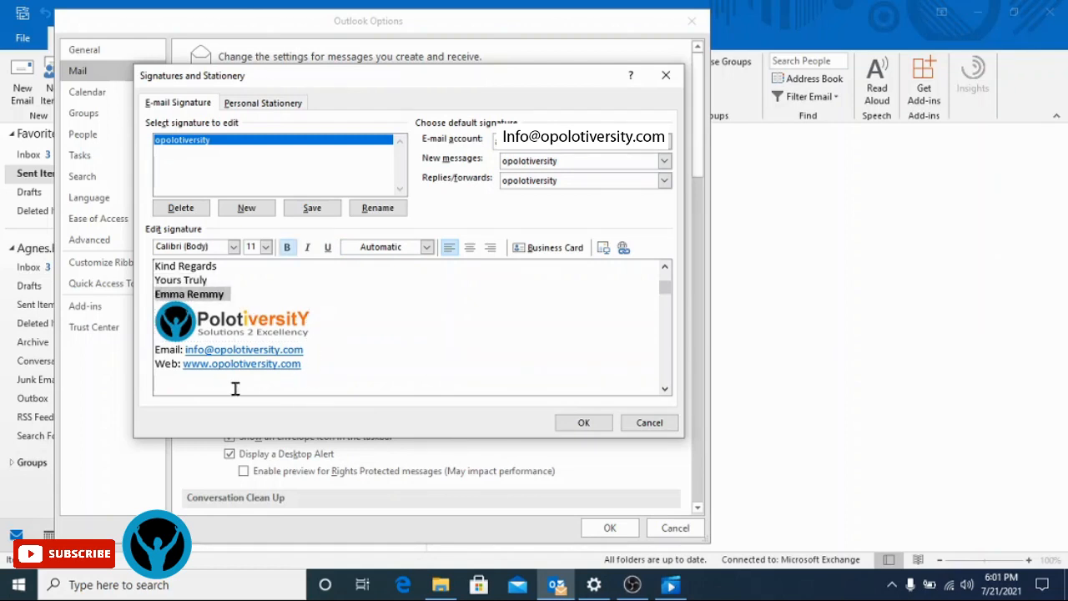
# - Bold the Email and Web lines and add a blank line above Kind Regards
pyautogui.click(179, 365)
pyautogui.moveTo(340, 356); pyautogui.dragTo(155, 349)
pyautogui.hotkey('ctrl', 'b')
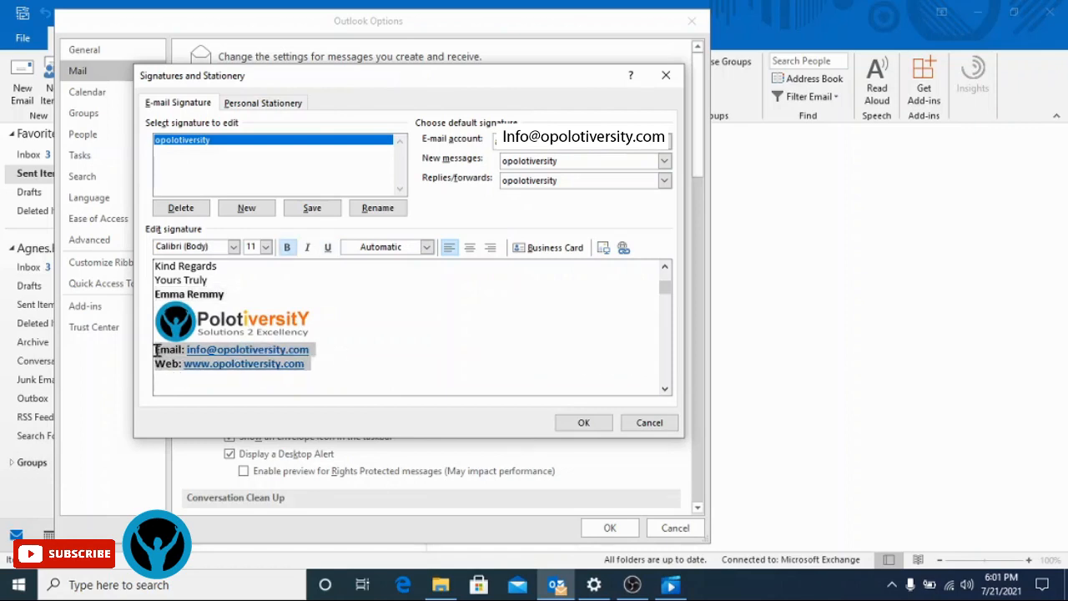
pyautogui.click(412, 340)
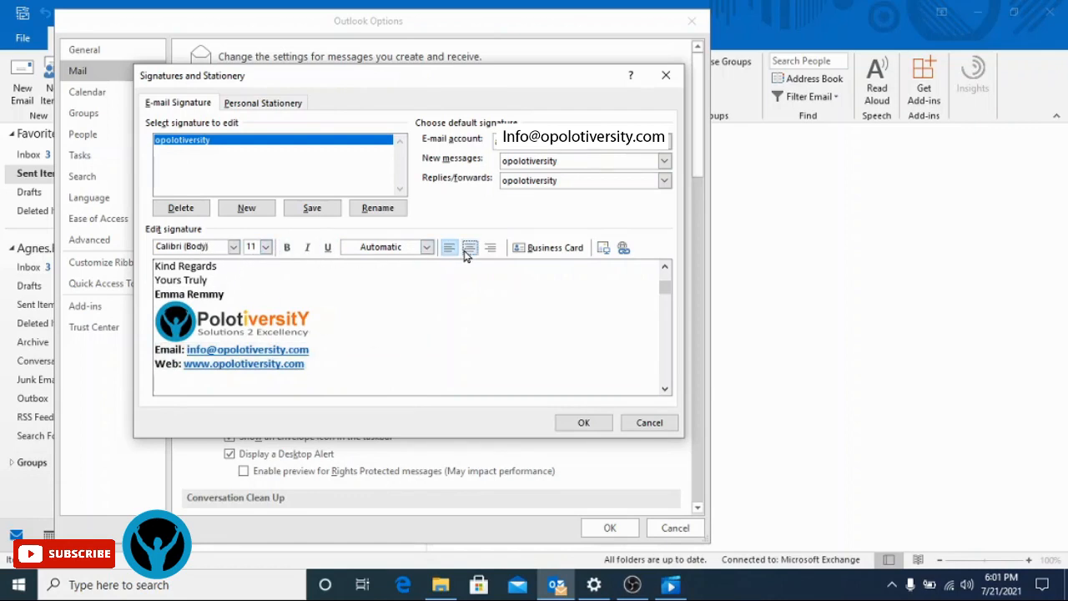
pyautogui.click(664, 268)
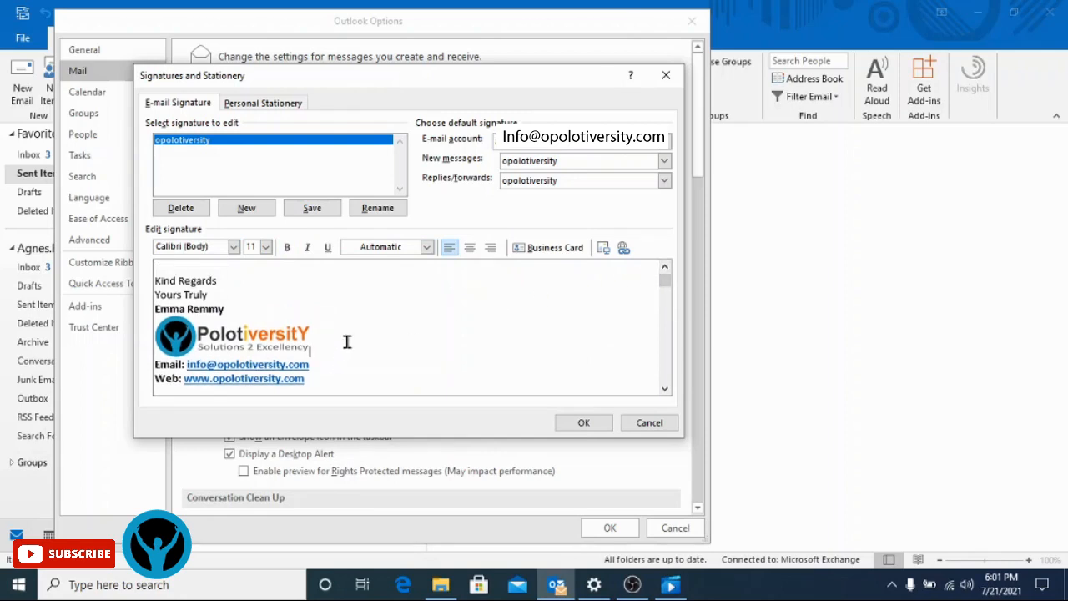
# - Add a bold 'P.O Box:' line with the box number under the web address
pyautogui.click(337, 378)
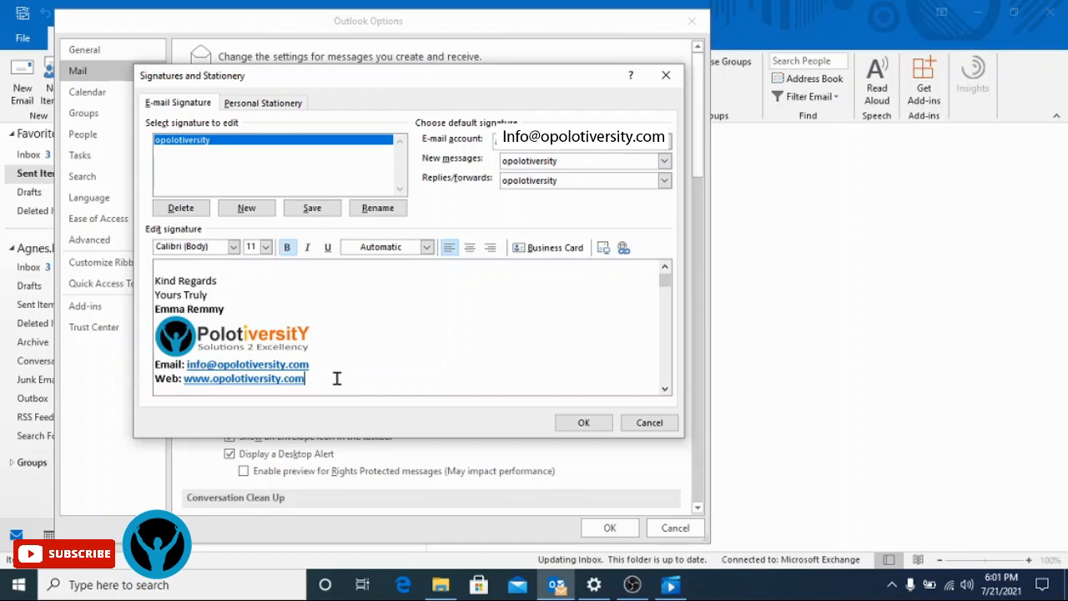
pyautogui.press('Return')
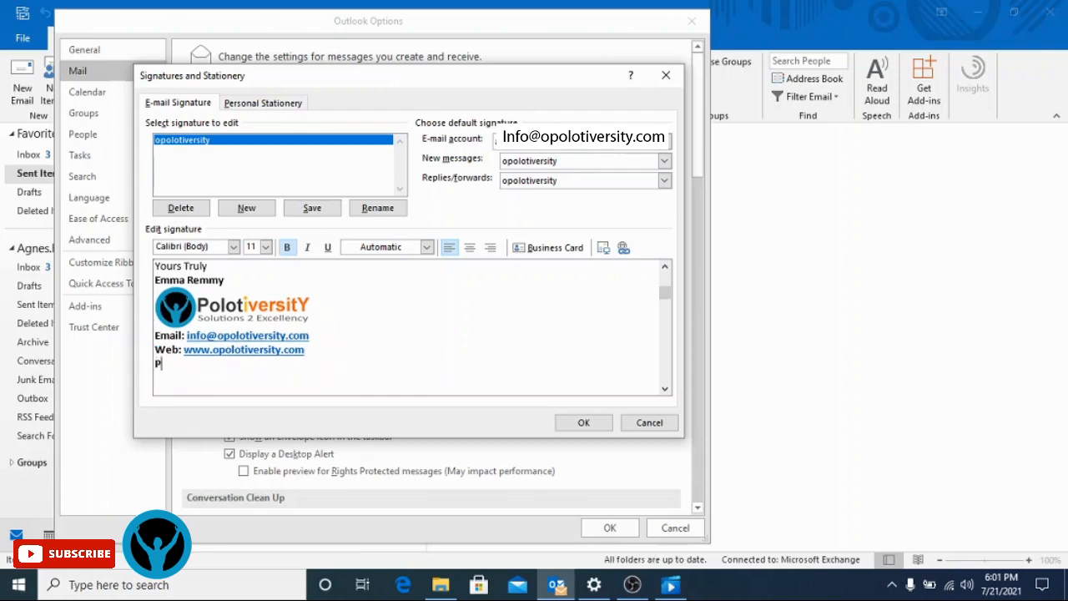
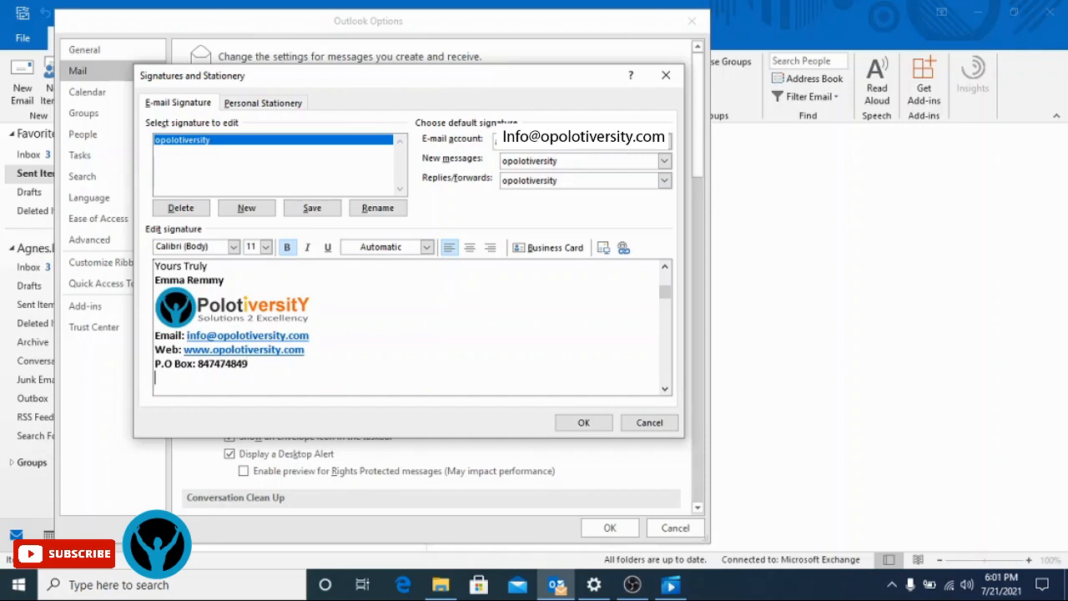
pyautogui.click(665, 270)
pyautogui.click(664, 270)
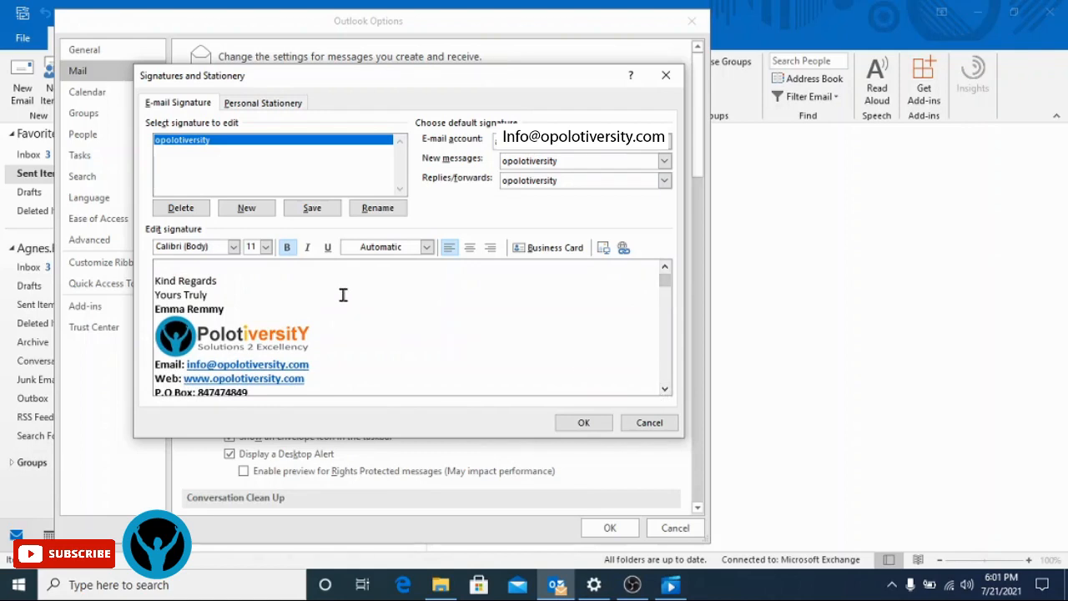
# - On Personal Stationery, keep (No Theme) and accept the default +Body 11 font for new mail
pyautogui.click(275, 105)
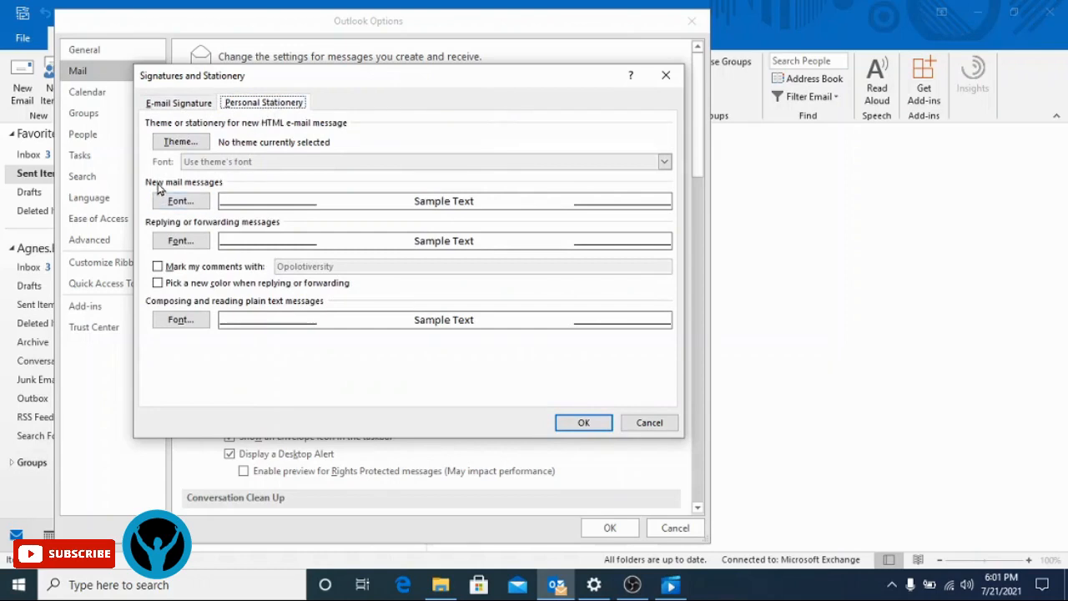
pyautogui.click(199, 144)
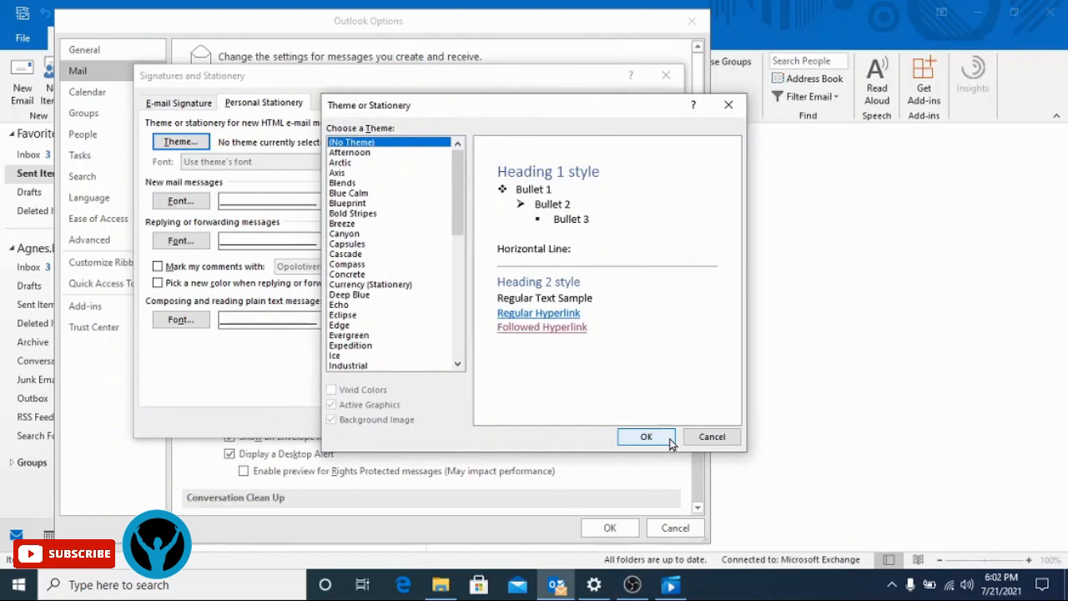
pyautogui.click(667, 440)
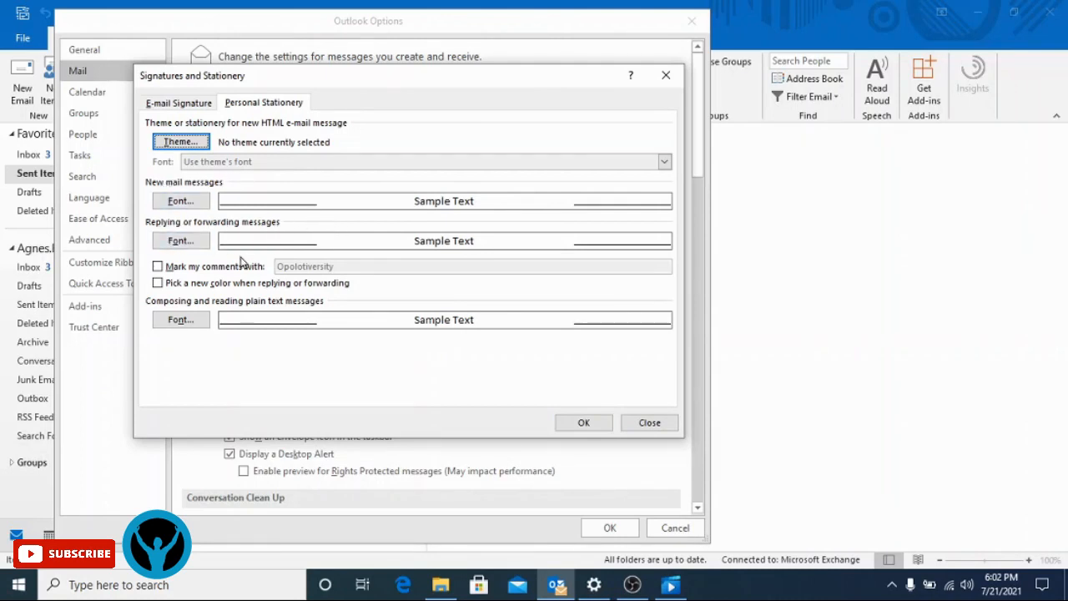
pyautogui.click(177, 204)
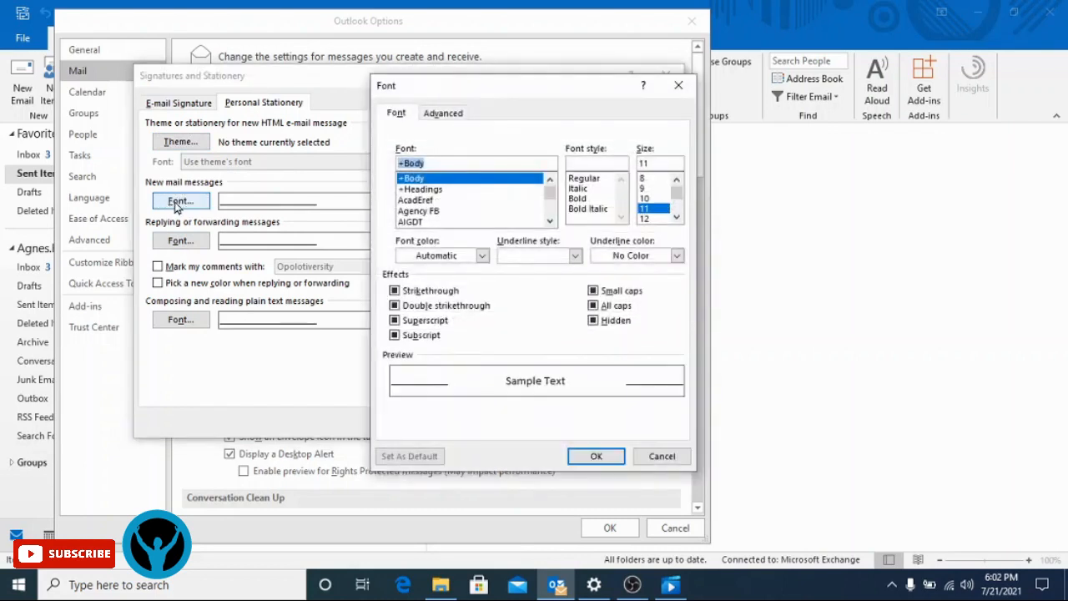
pyautogui.click(596, 455)
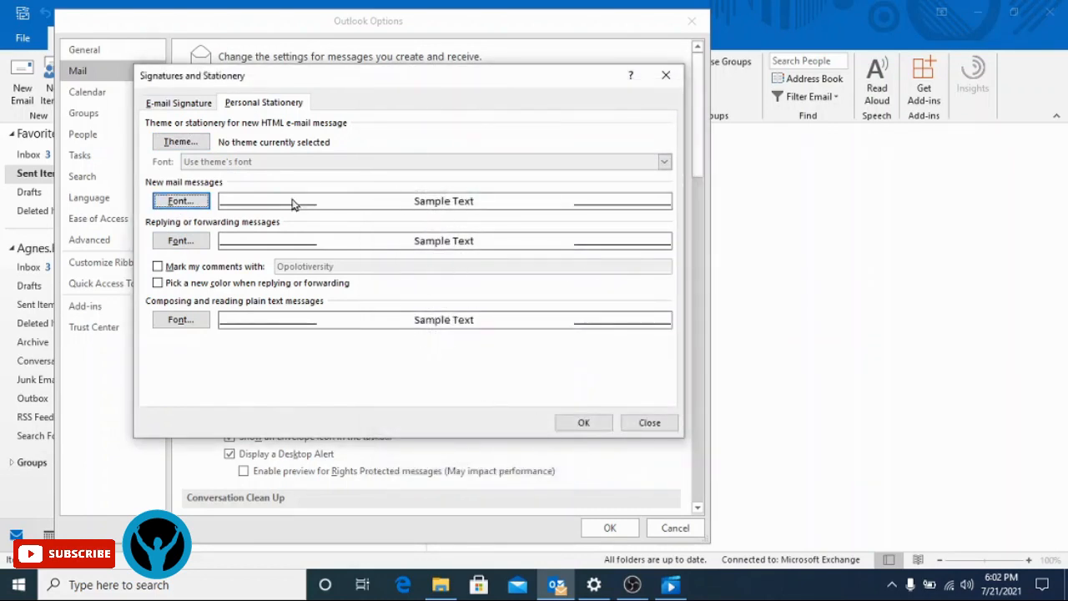
# - From the E-mail Signature tab, confirm Signatures and Stationery and Outlook Options with OK
pyautogui.click(177, 103)
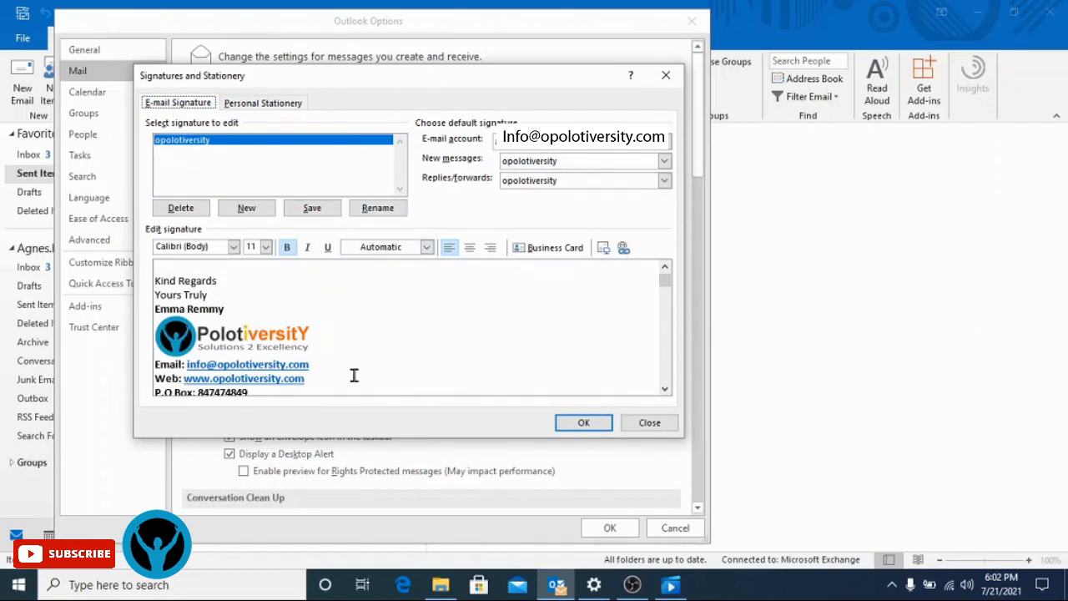
pyautogui.click(583, 424)
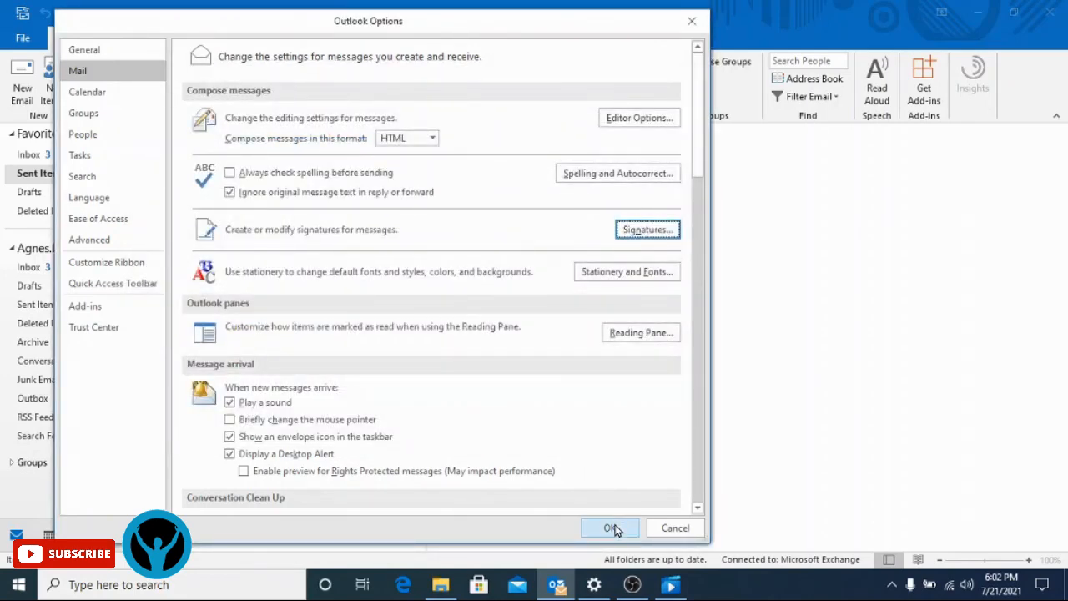
pyautogui.click(612, 528)
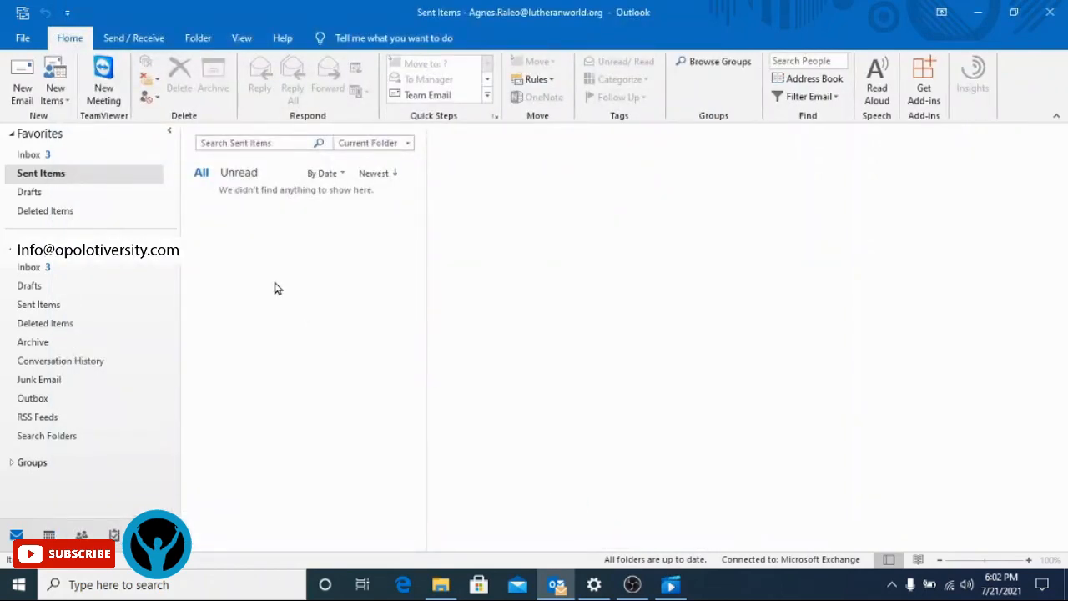
# - In a new email, type a 'Dear' greeting with the recipient's name, then select the auto-inserted signature
pyautogui.click(17, 98)
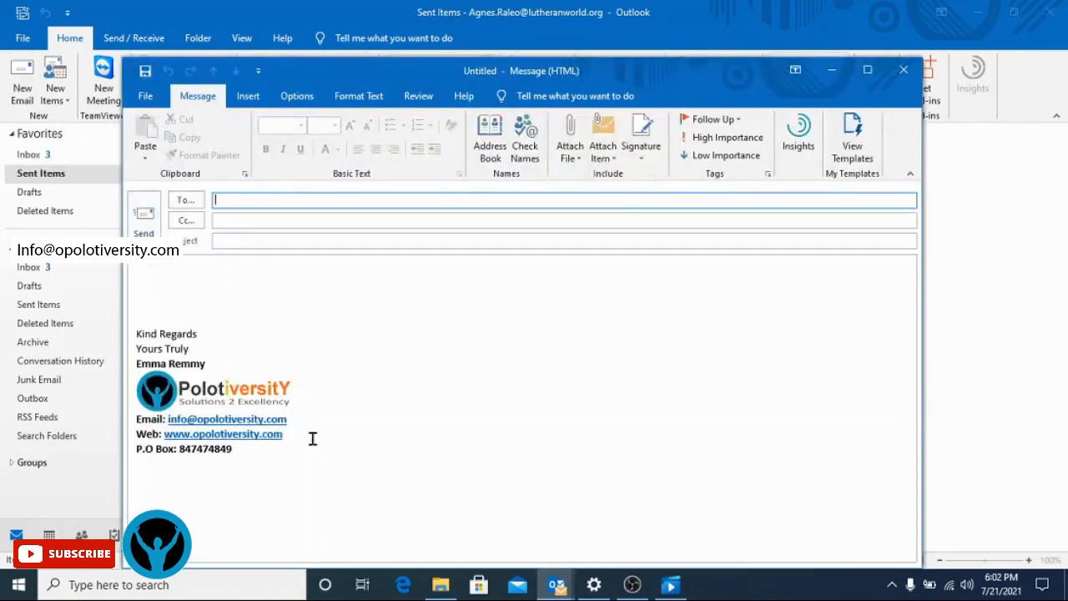
pyautogui.click(154, 287)
pyautogui.write('D')
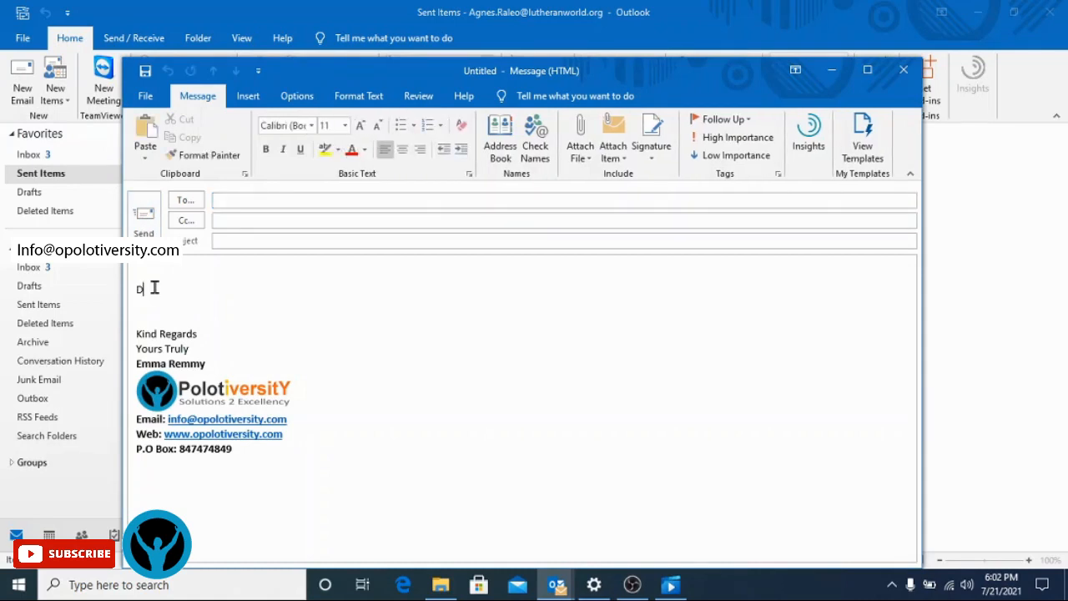
pyautogui.write('ear CO')
pyautogui.press('BackSpace')
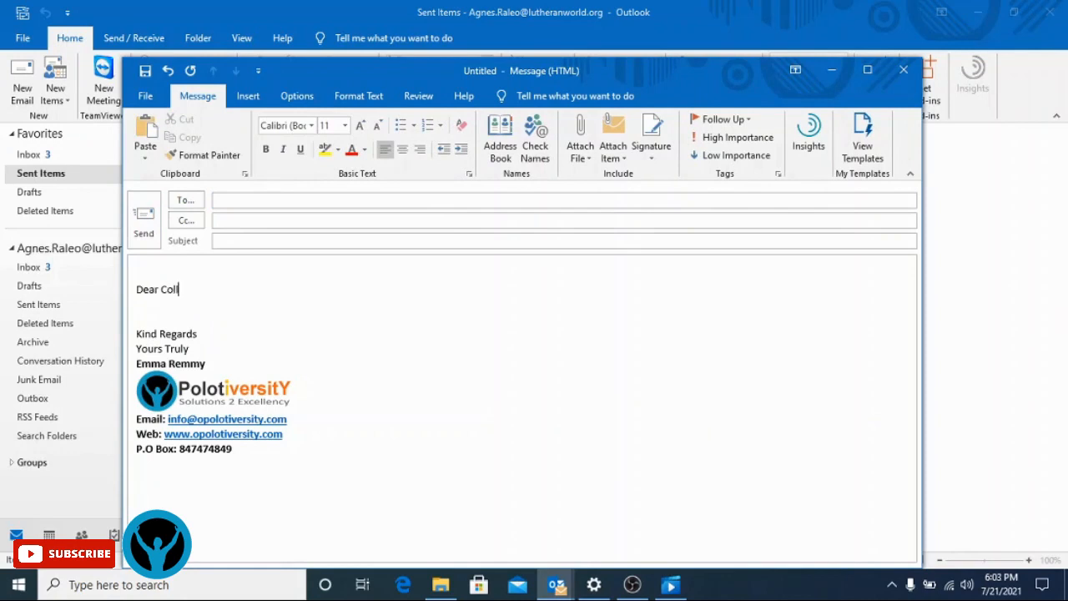
pyautogui.write('ollins')
pyautogui.press('Return')
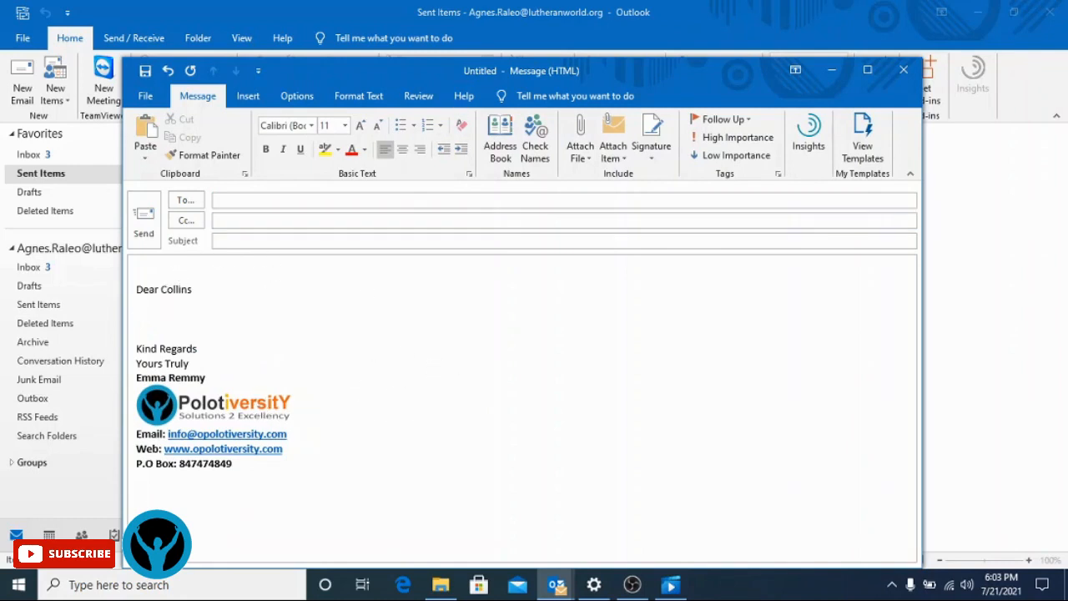
pyautogui.moveTo(320, 464)
pyautogui.mouseDown()
pyautogui.moveTo(134, 444)
pyautogui.moveTo(119, 349)
pyautogui.mouseUp()
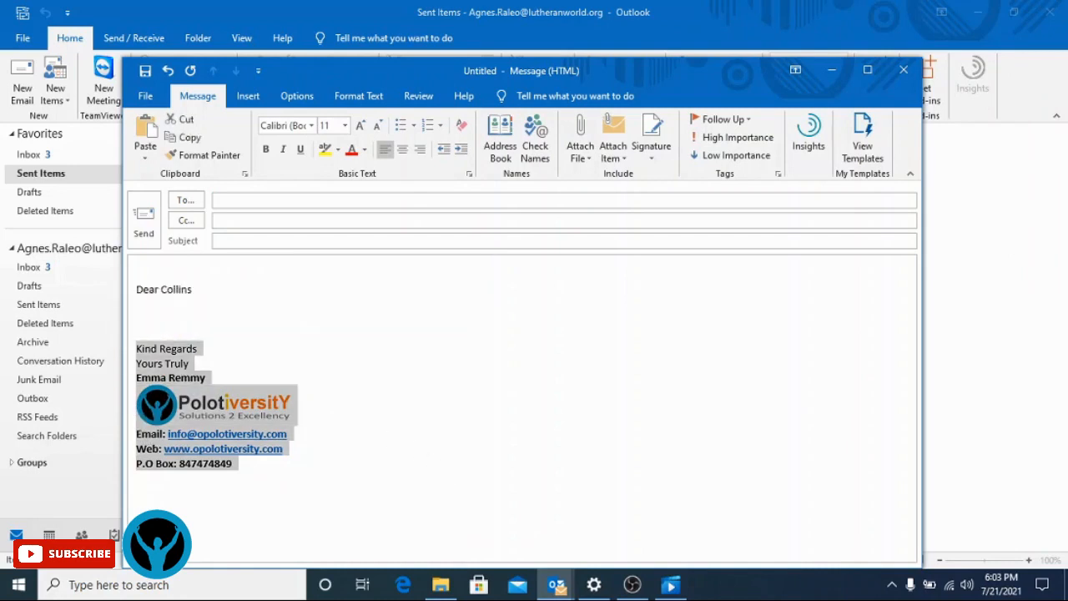